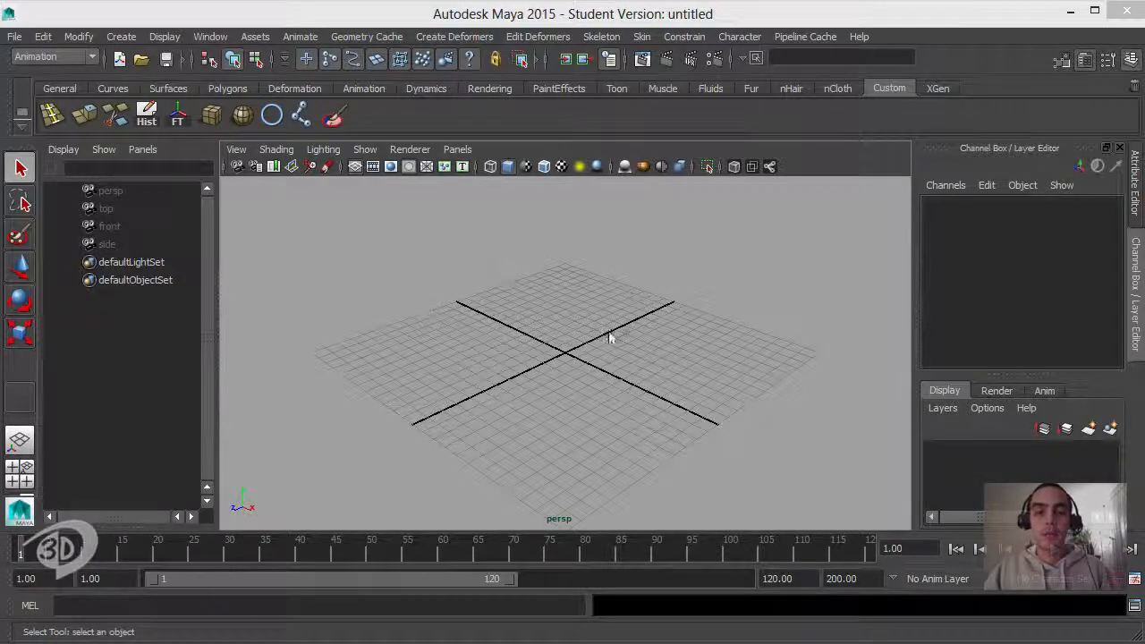
Create a polygon sphere at the origin of the grid
click(242, 114)
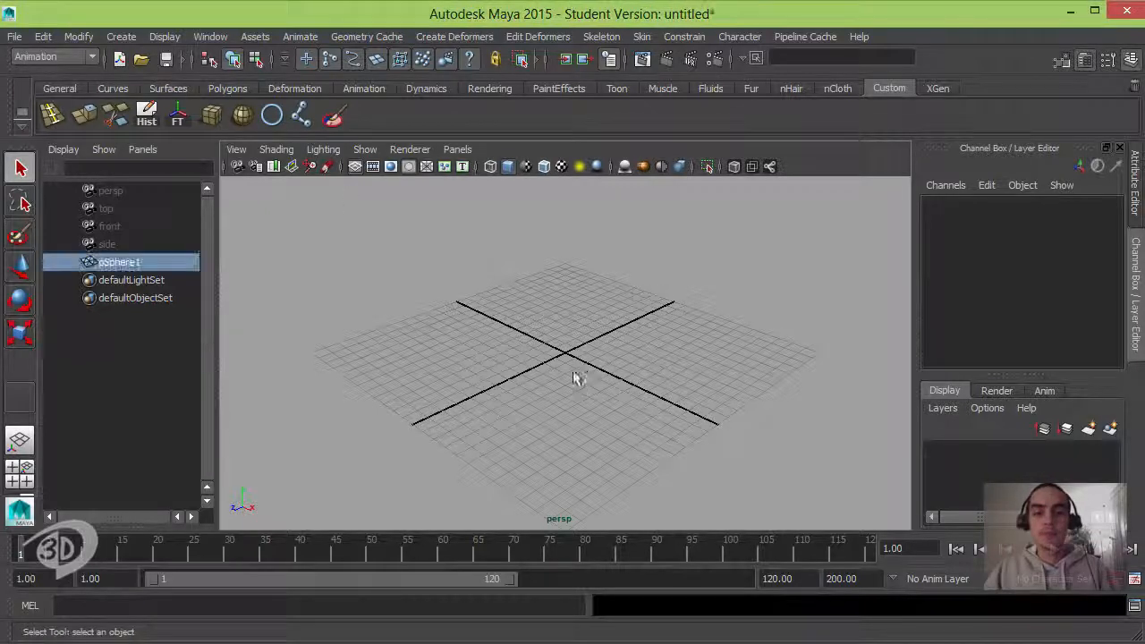
alt+drag(559, 367, 572, 363)
alt+drag(738, 347, 621, 358)
alt+right_drag(621, 358, 897, 408)
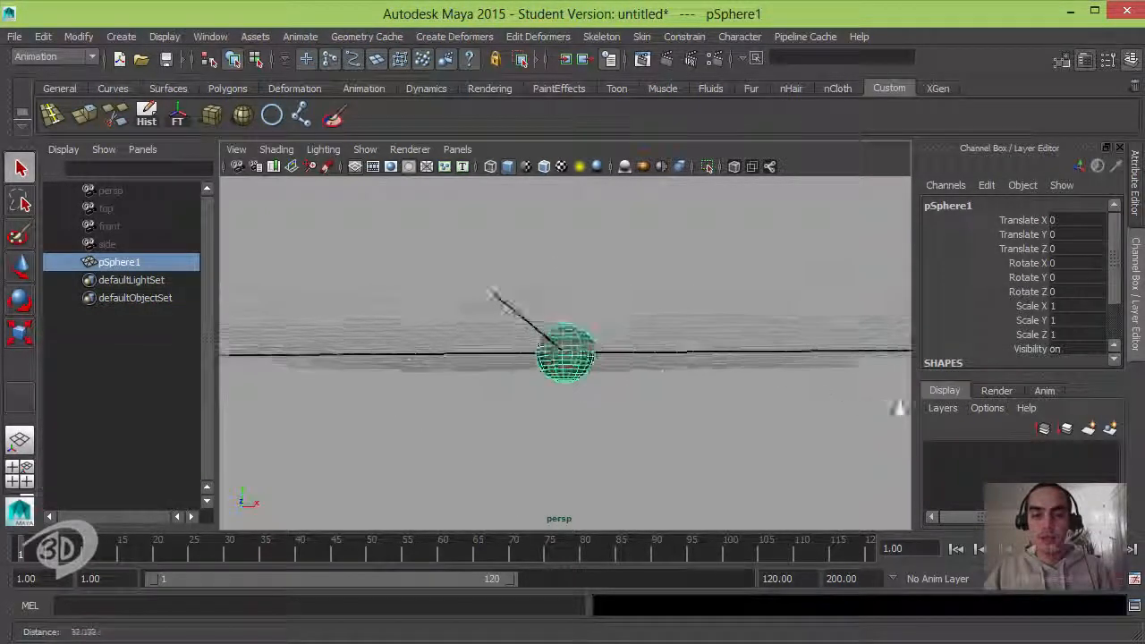
alt+drag(898, 409, 613, 385)
alt+right_drag(613, 386, 659, 363)
alt+middle_drag(659, 363, 634, 410)
alt+drag(634, 409, 658, 386)
alt+right_drag(658, 386, 596, 378)
Raise the sphere above the grid and set its Translate Y to 1
key(w)
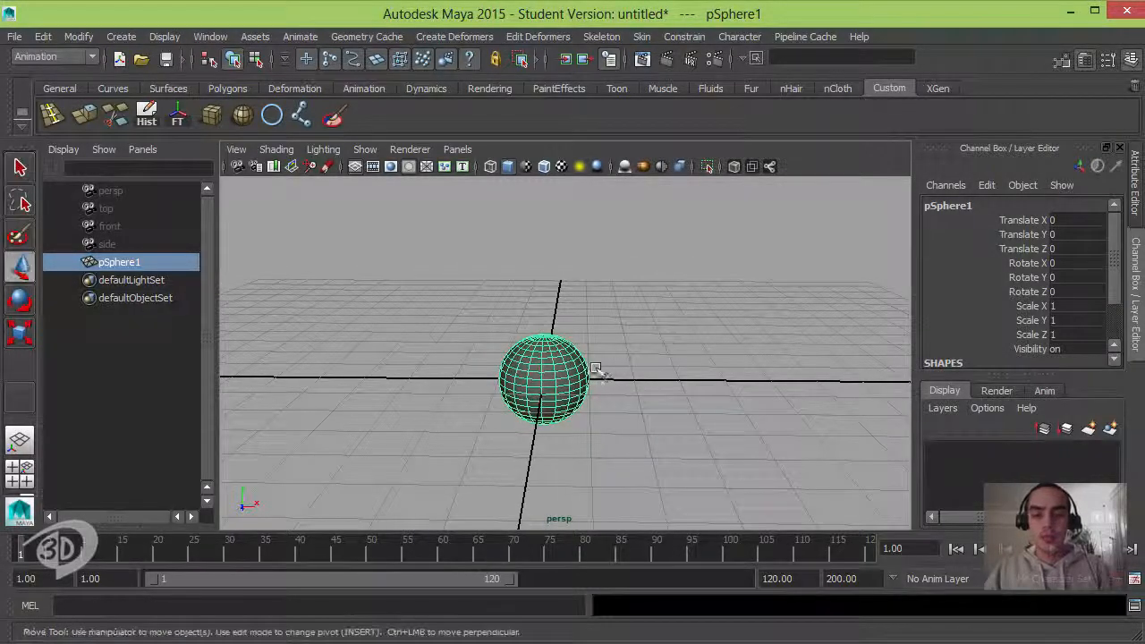
alt+drag(606, 358, 550, 300)
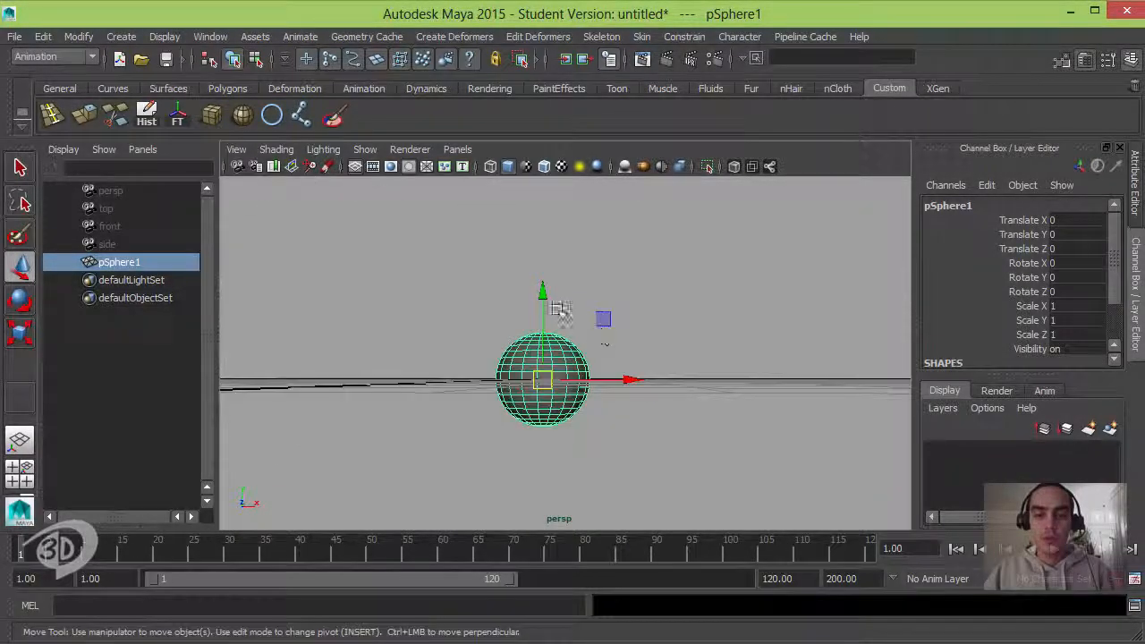
drag(543, 260, 543, 229)
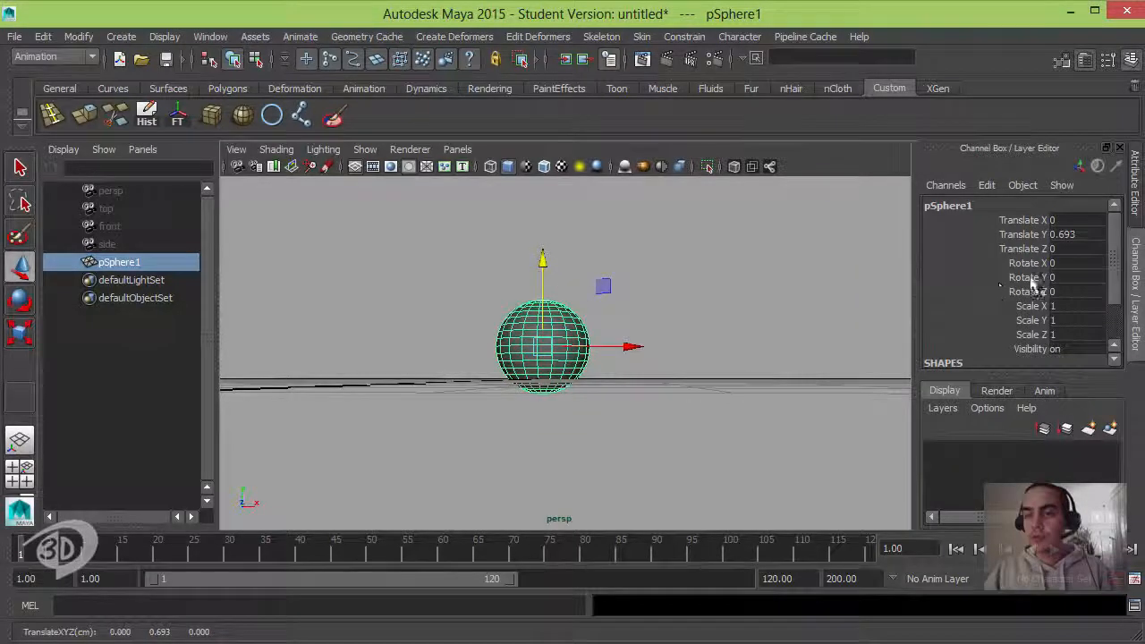
double_click(1064, 234)
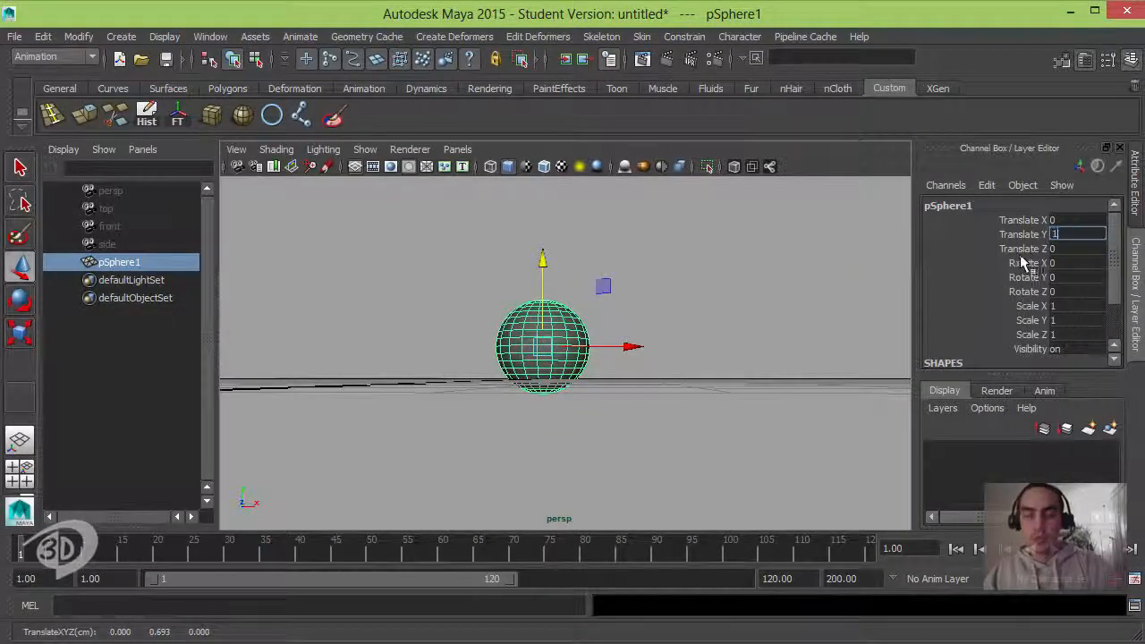
key(Return)
Open the Graph Editor and resize and position its window so the sphere stays visible beside it
alt+drag(579, 377, 573, 346)
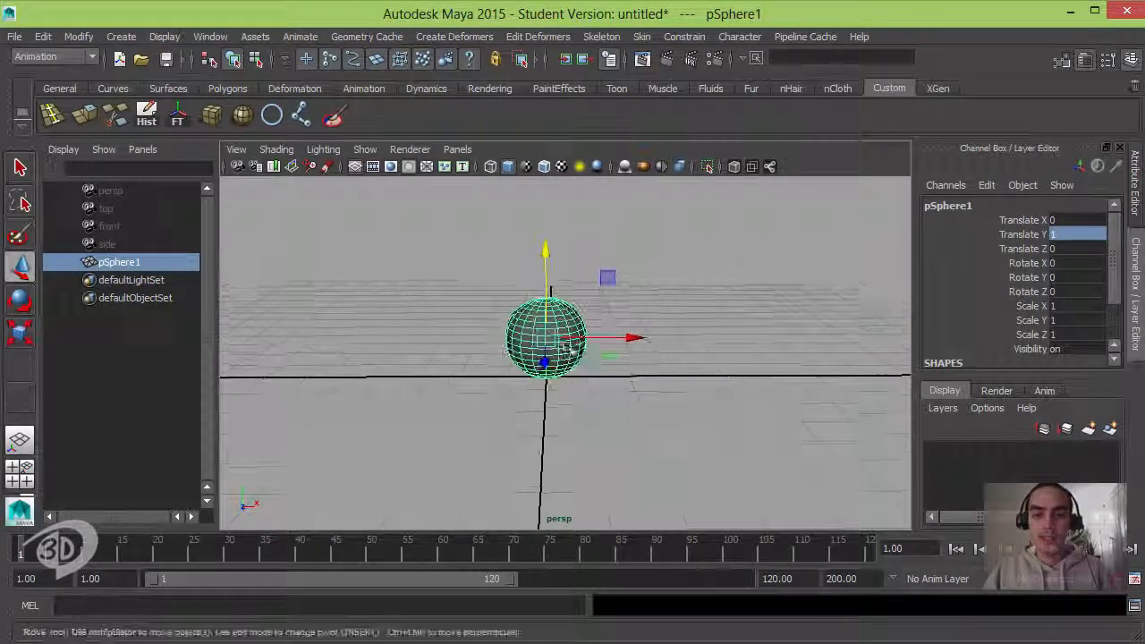
alt+middle_drag(574, 347, 590, 413)
alt+right_drag(591, 413, 527, 396)
alt+drag(527, 396, 603, 367)
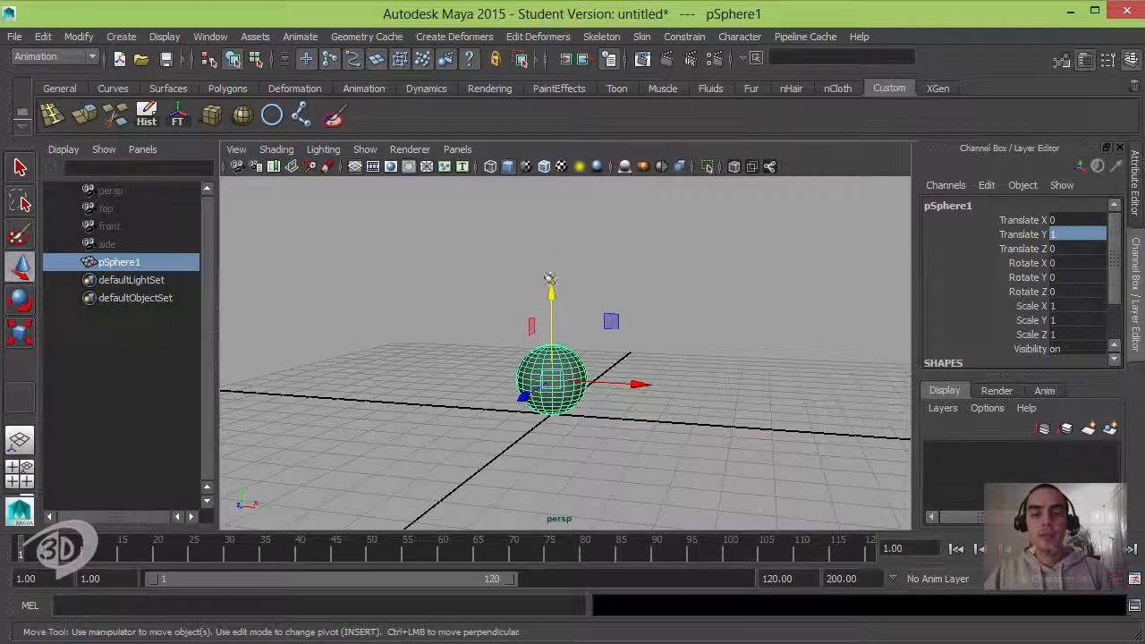
alt+middle_drag(551, 283, 539, 358)
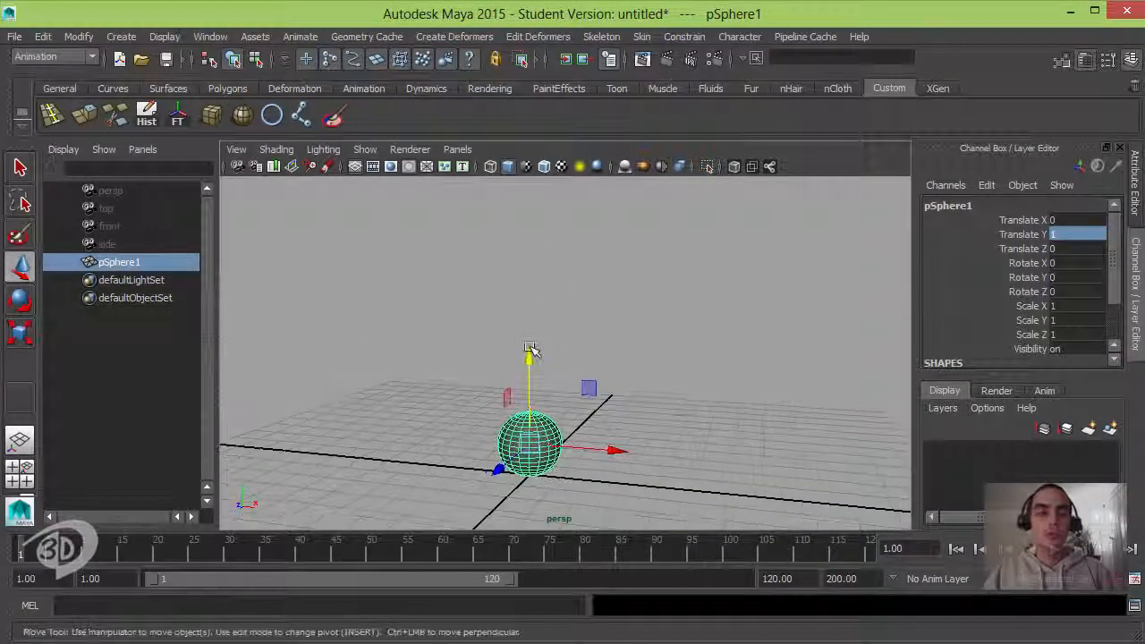
click(210, 37)
mouse_move(242, 68)
mouse_move(250, 96)
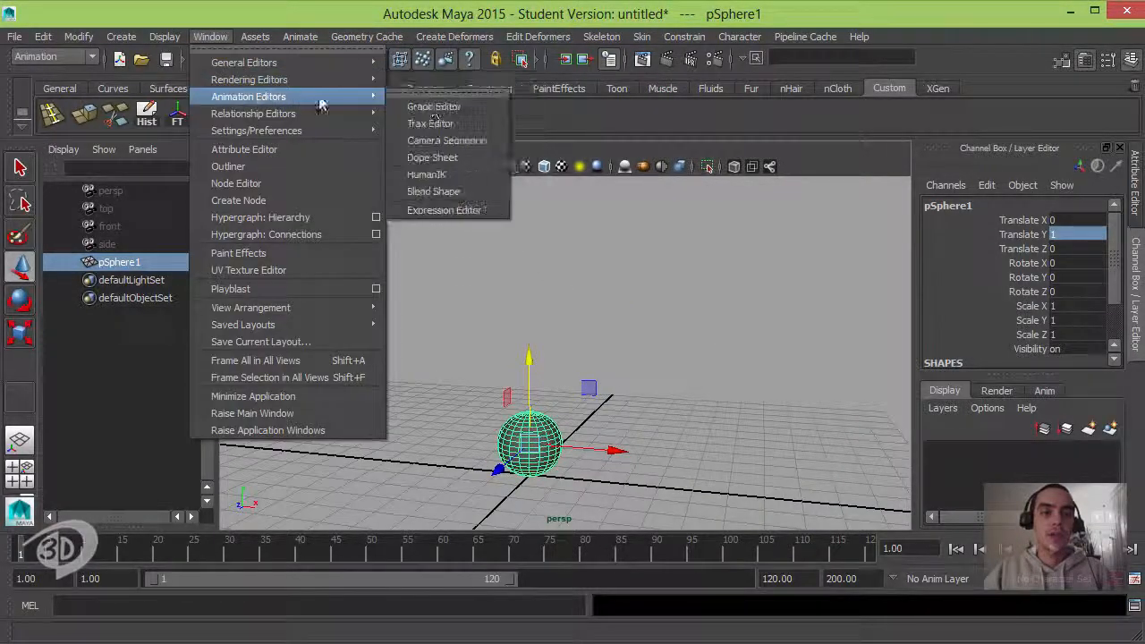
click(428, 106)
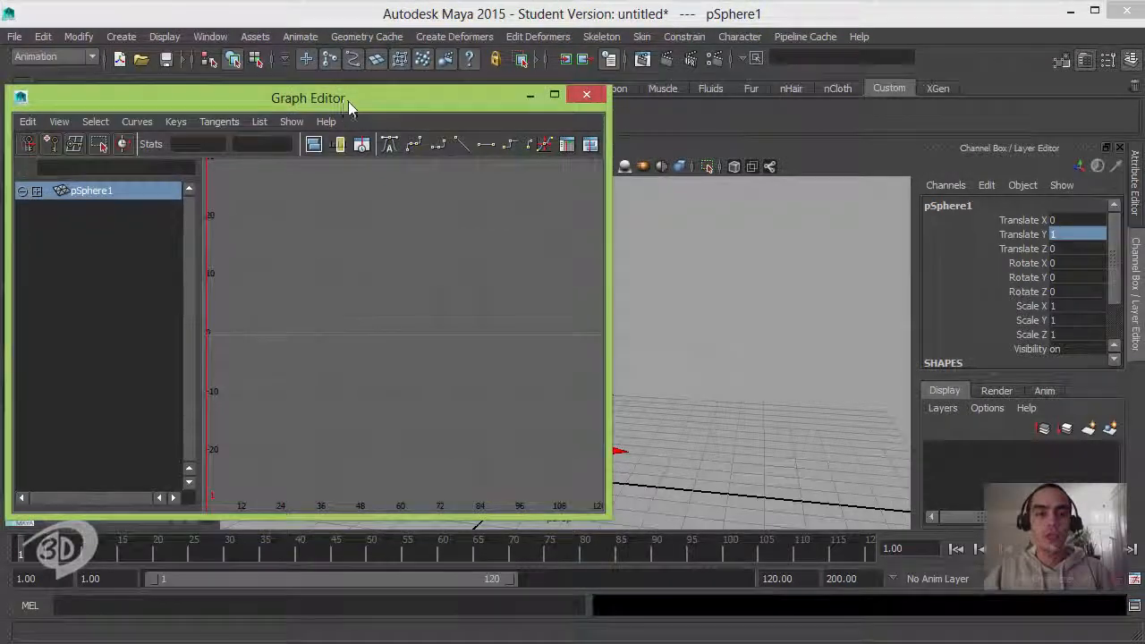
drag(355, 98, 381, 53)
drag(626, 463, 598, 358)
alt+middle_drag(669, 359, 827, 315)
click(595, 352)
drag(597, 354, 588, 424)
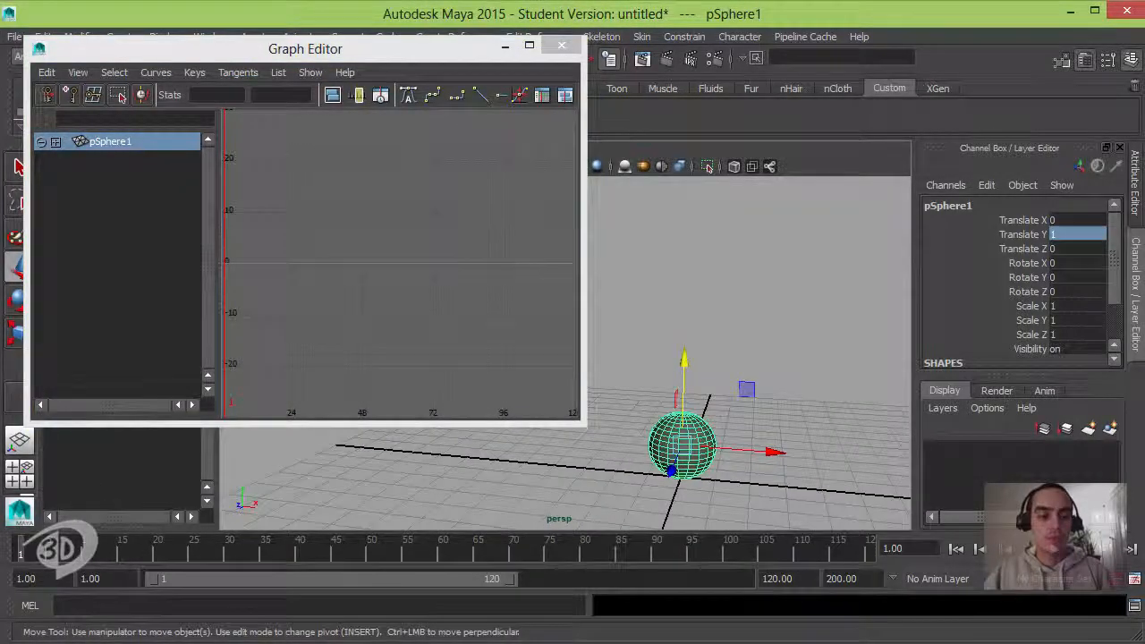
Set both the playback range end and the animation end time to frame 30
key(BackSpace)
key(BackSpace)
key(BackSpace)
key(BackSpace)
key(BackSpace)
key(BackSpace)
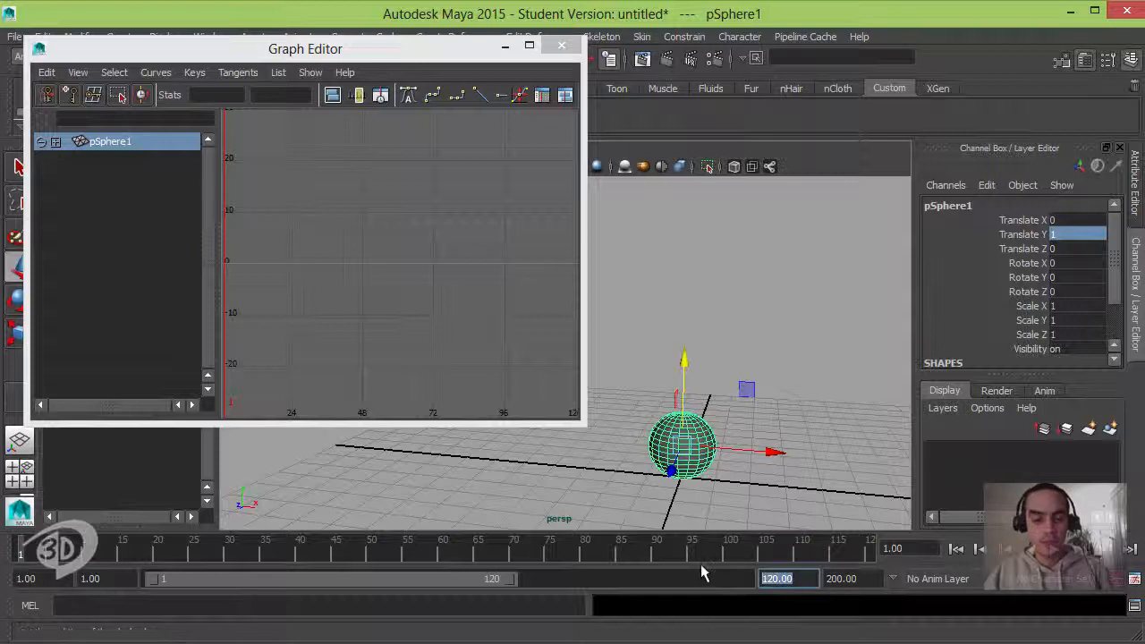
text(30)
key(Return)
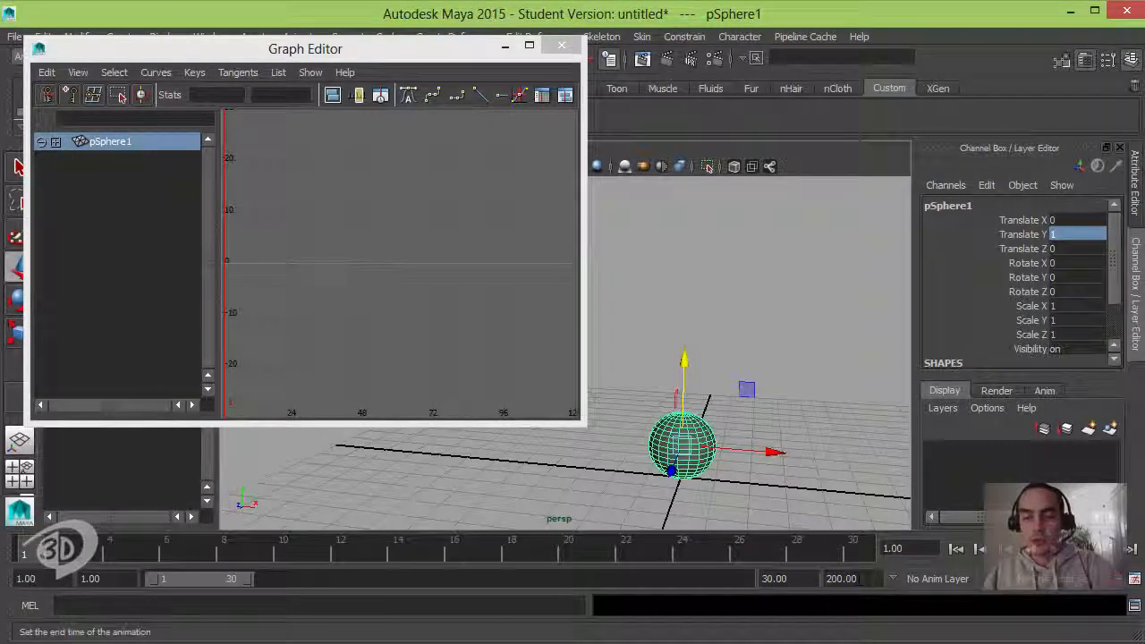
click(841, 578)
text(3)
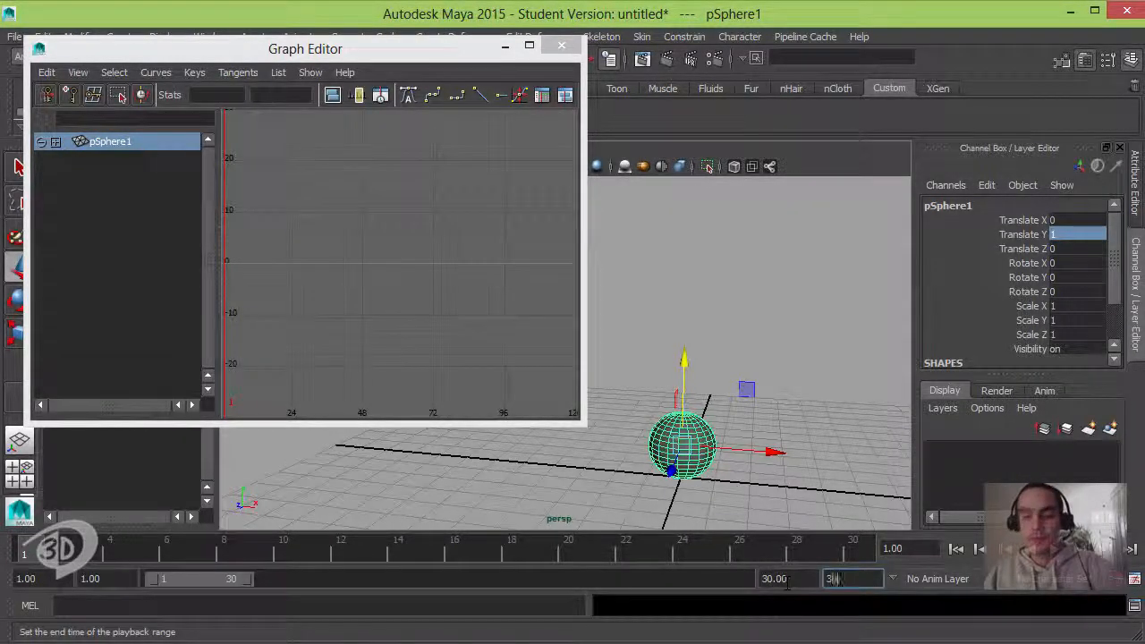
text(0)
key(Return)
Key only the sphere's Translate Y channel at frame 1
alt+drag(714, 370, 687, 374)
click(61, 556)
drag(61, 556, 24, 556)
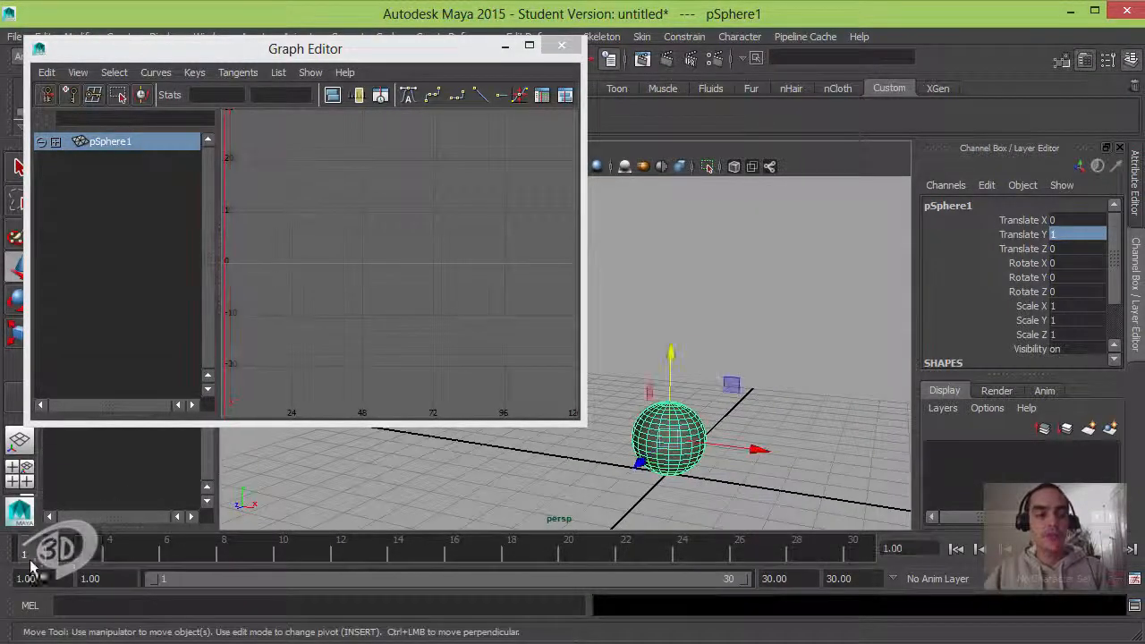
click(1024, 235)
right_click(1028, 235)
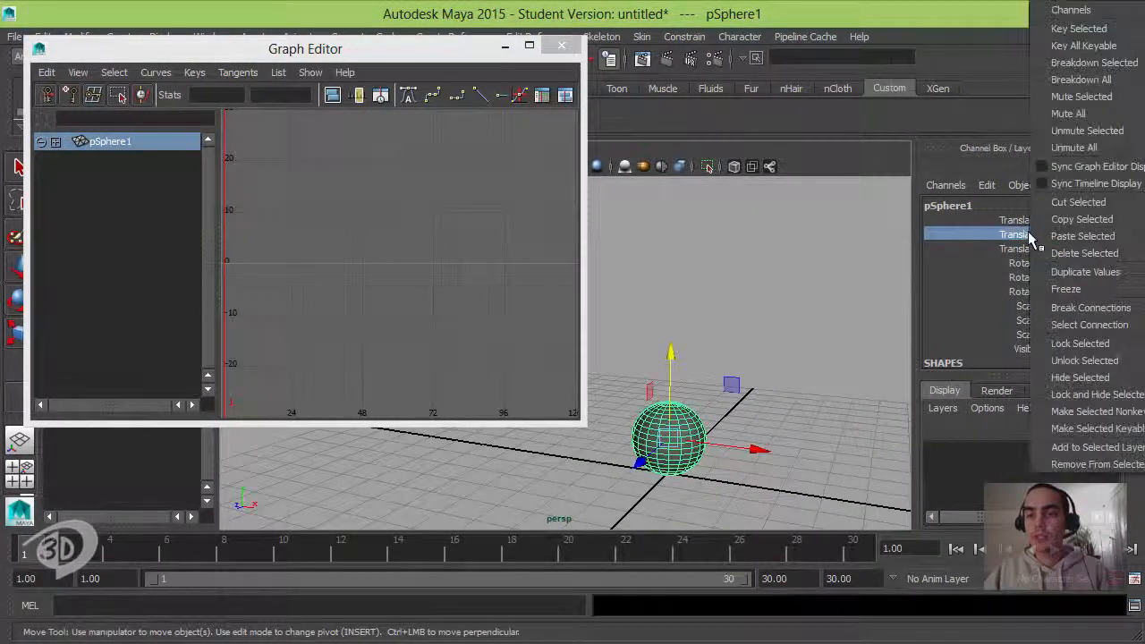
click(1076, 28)
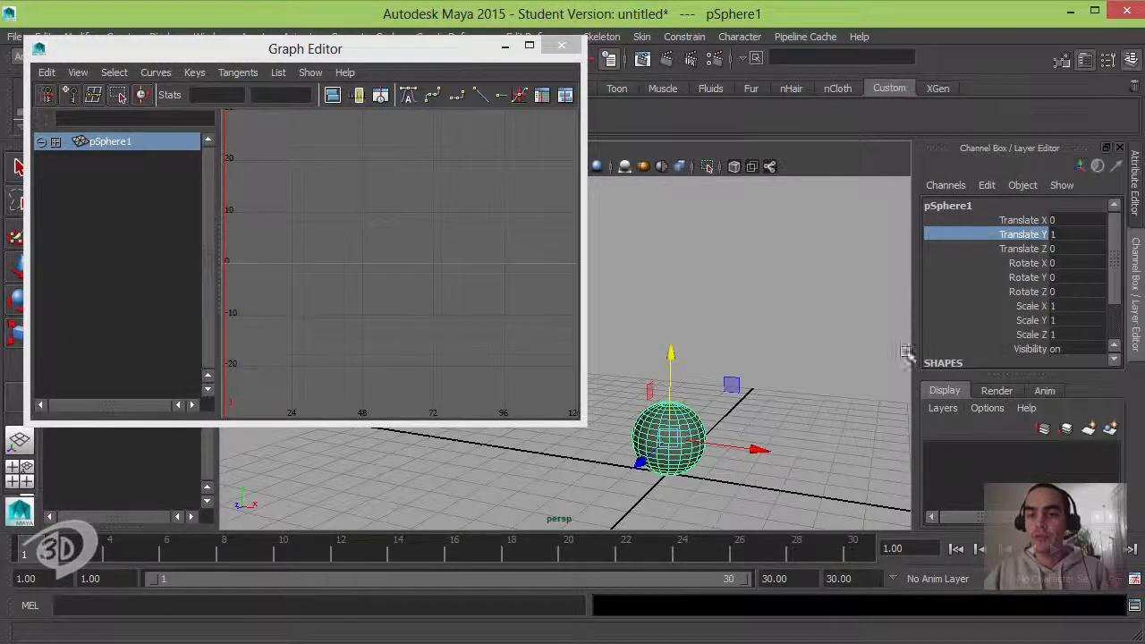
Key the sphere's Translate Y at frame 30 with the same height as at the start
click(859, 556)
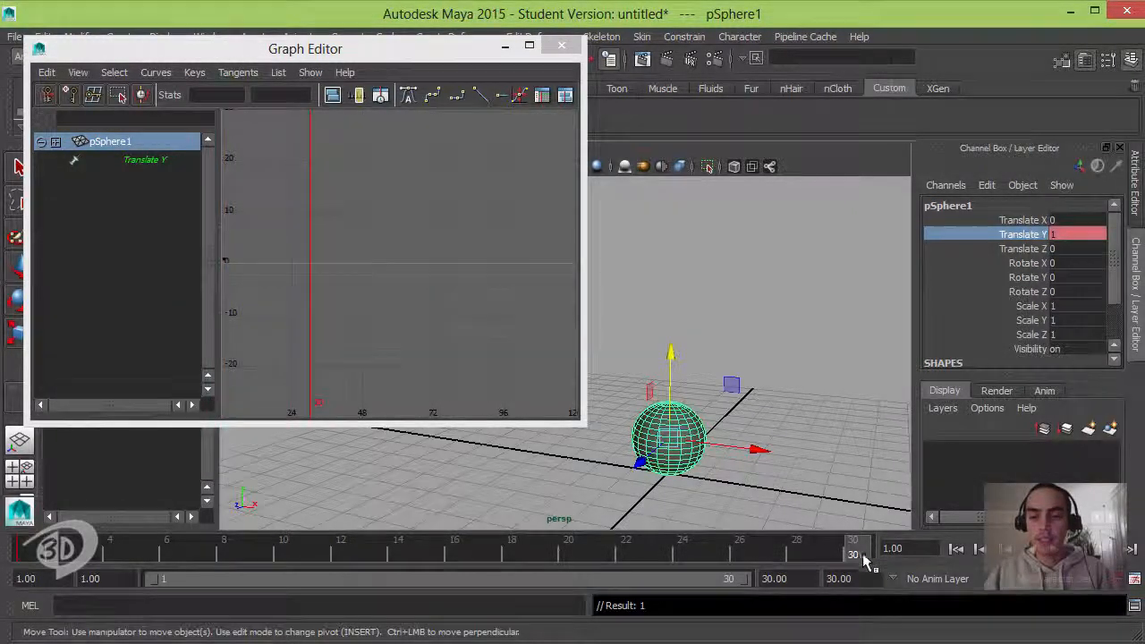
right_click(1020, 241)
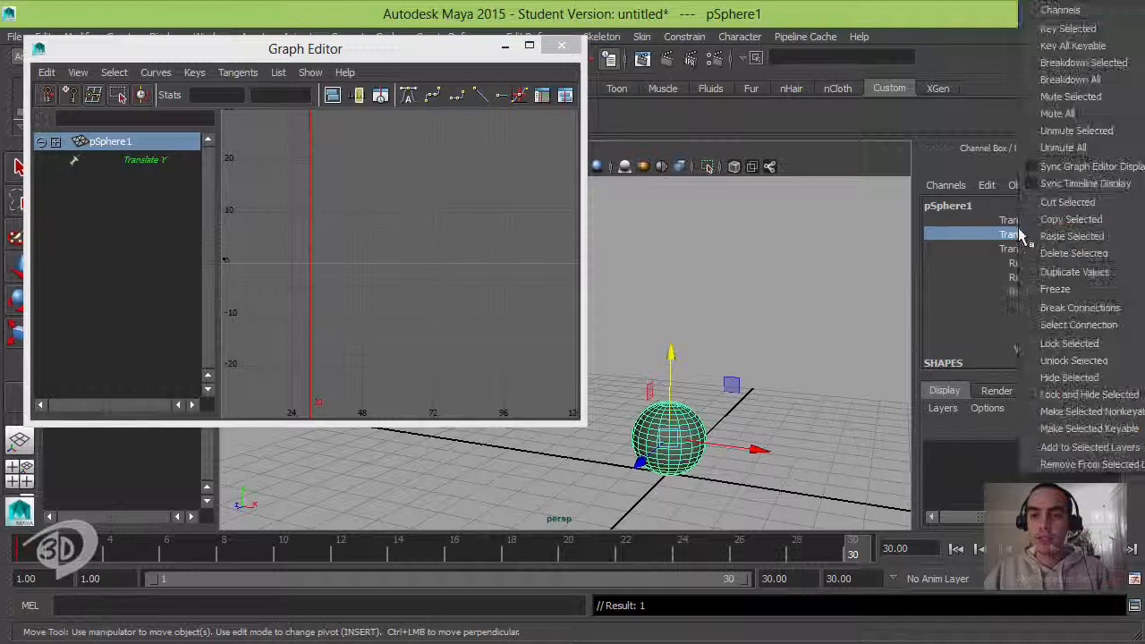
click(1076, 28)
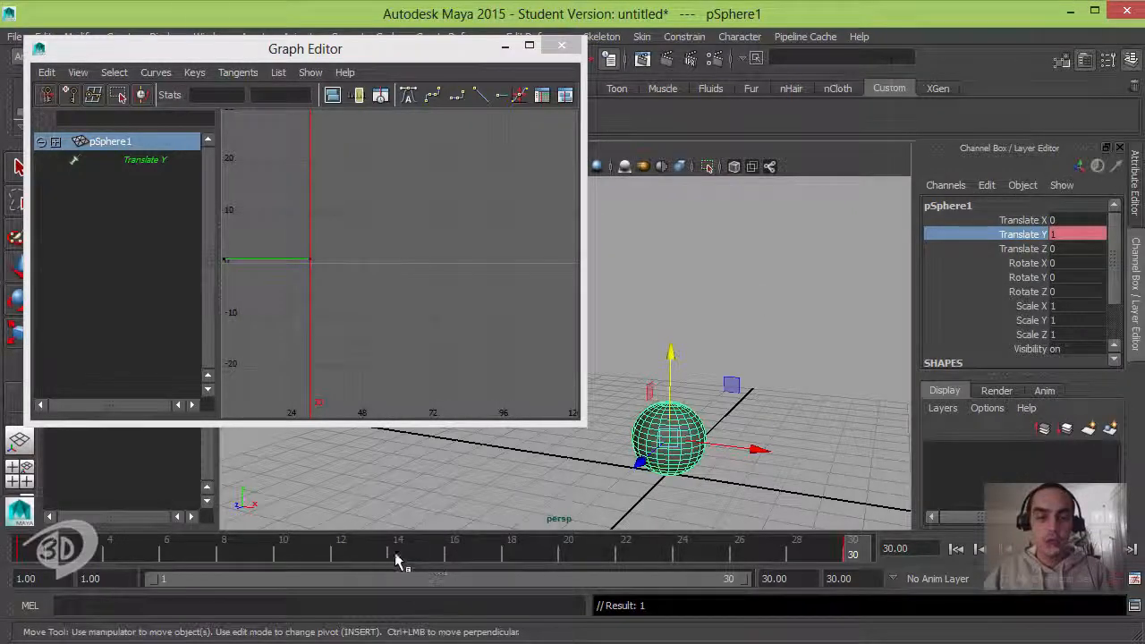
Go to frame 15, lift the sphere upward and set its Translate Y to 10
click(428, 556)
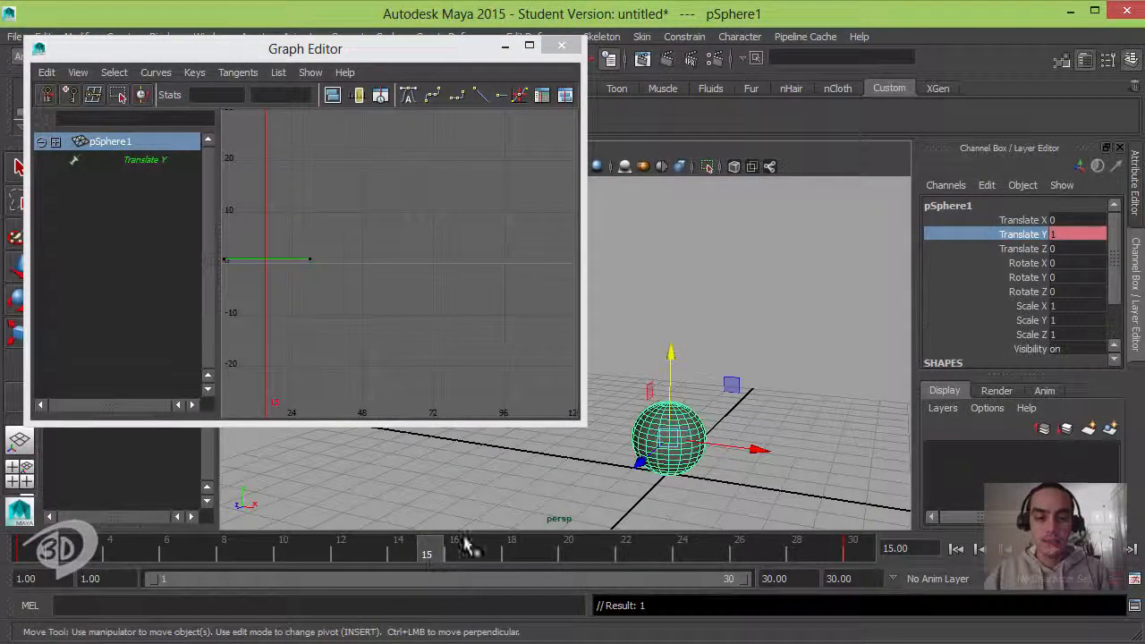
alt+middle_drag(734, 367, 723, 409)
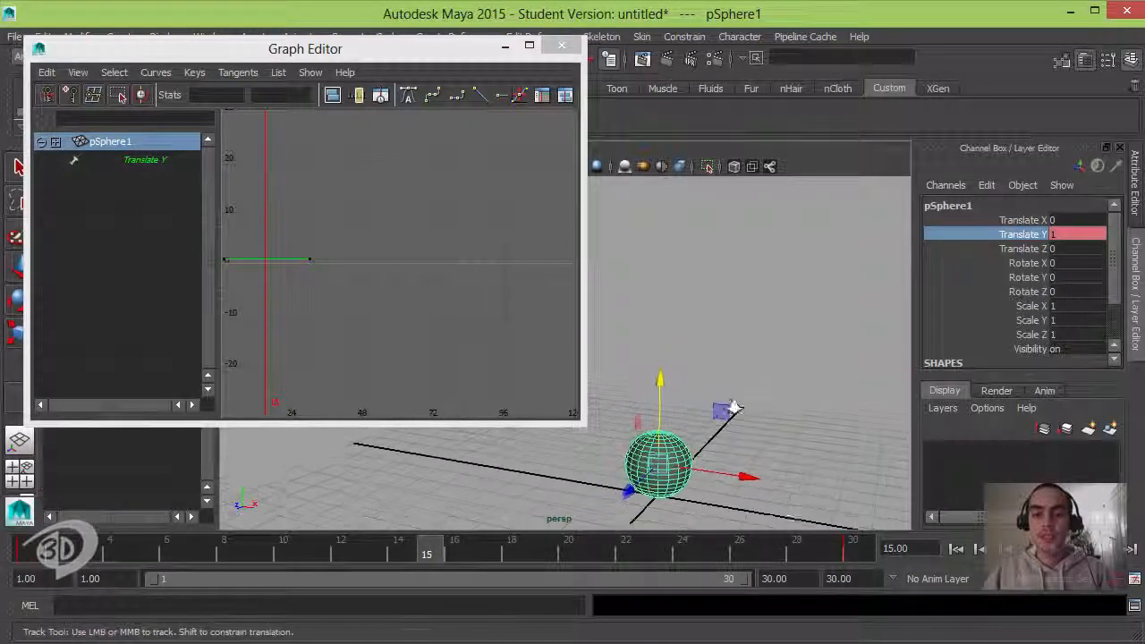
drag(660, 391, 680, 130)
alt+middle_drag(721, 322, 727, 347)
alt+drag(726, 347, 749, 322)
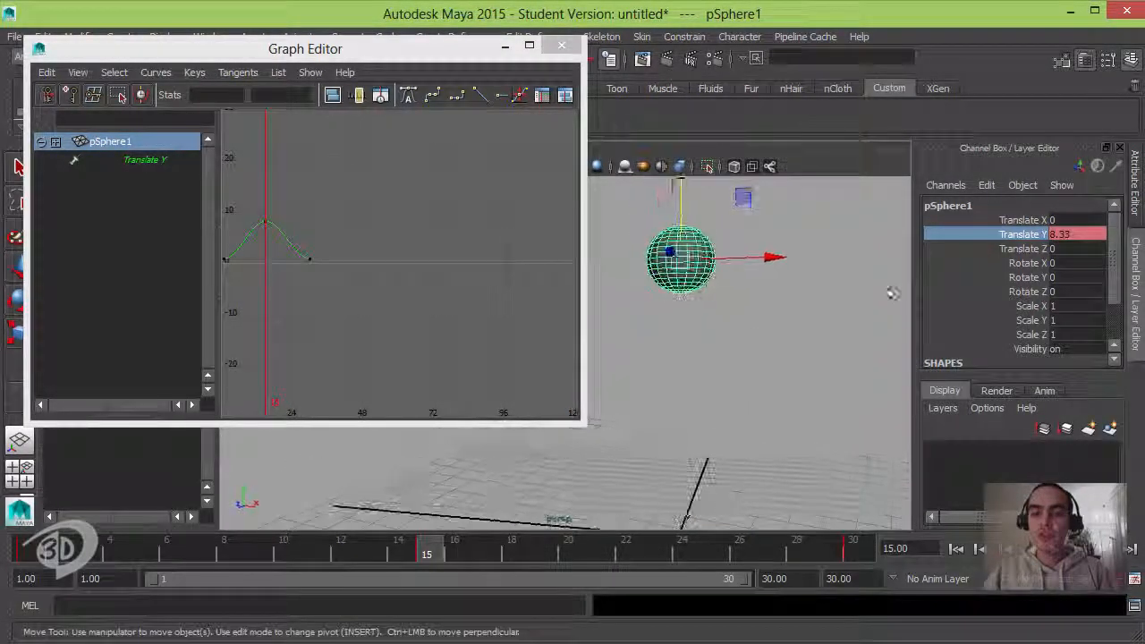
click(1067, 235)
text(10)
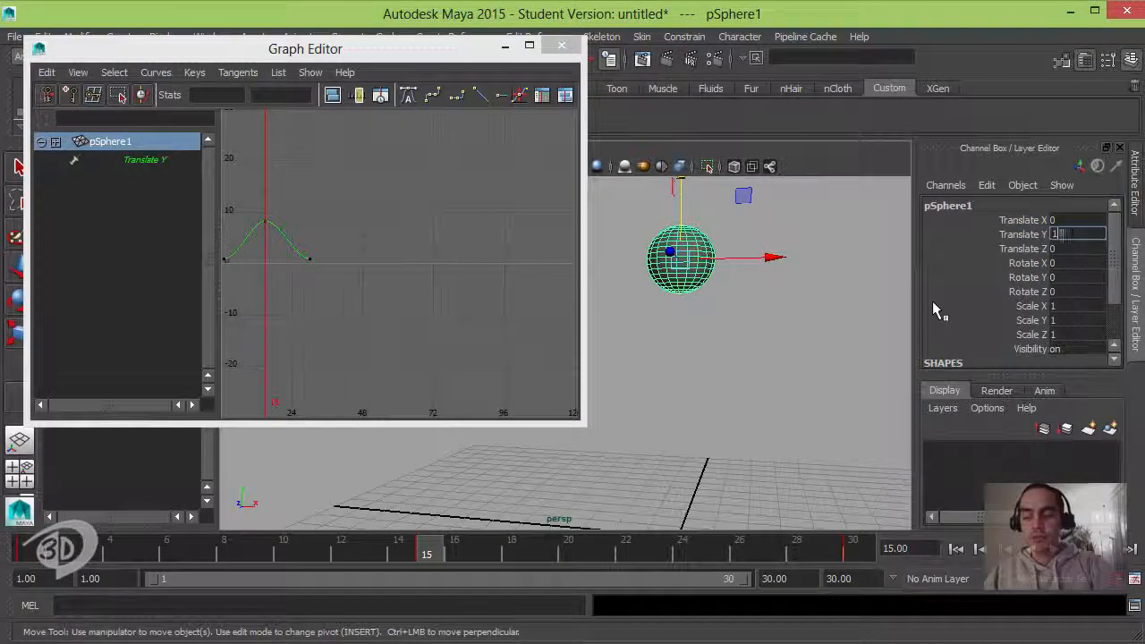
key(Return)
Key the sphere's Translate Y channel at frame 15 to fix the peak height
alt+drag(787, 357, 820, 328)
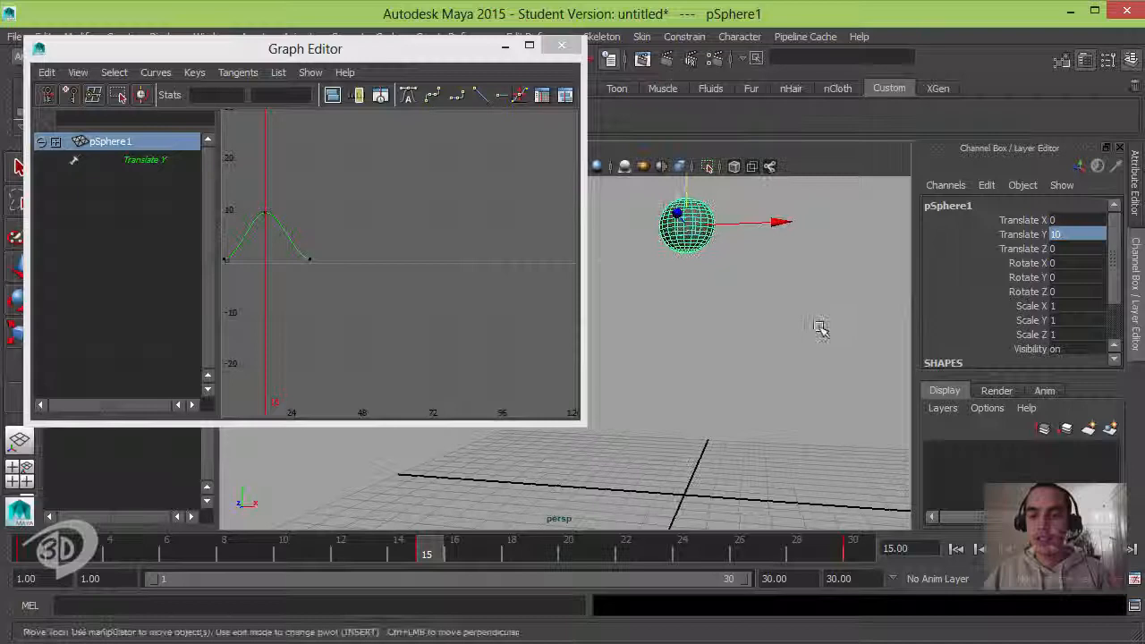
click(1007, 234)
right_click(1007, 235)
click(1074, 28)
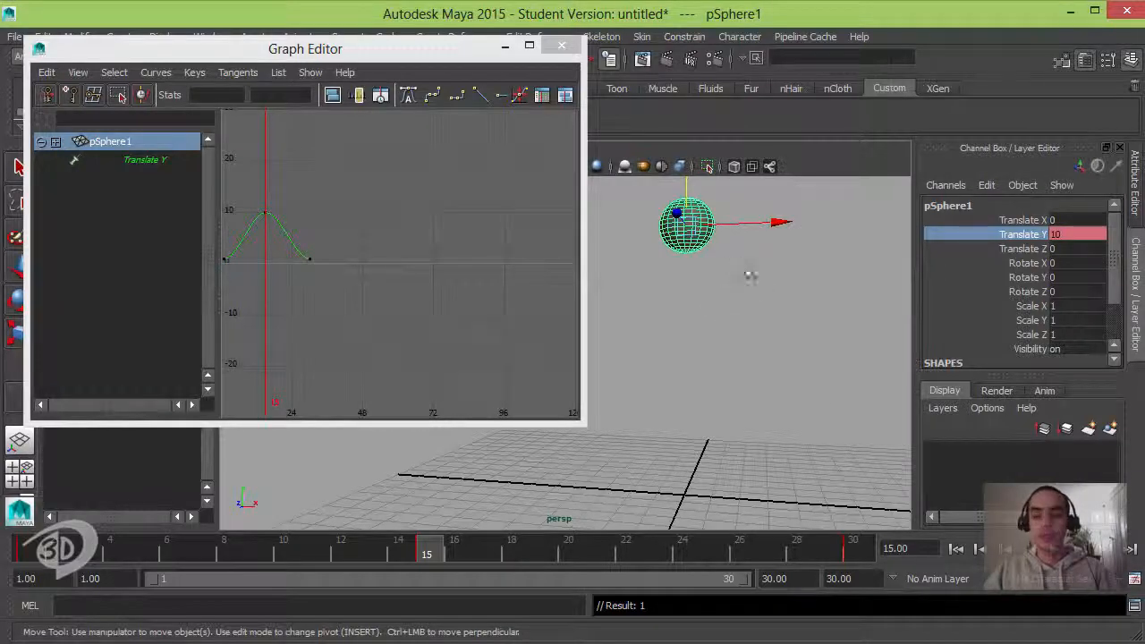
right_click(1020, 235)
click(1052, 28)
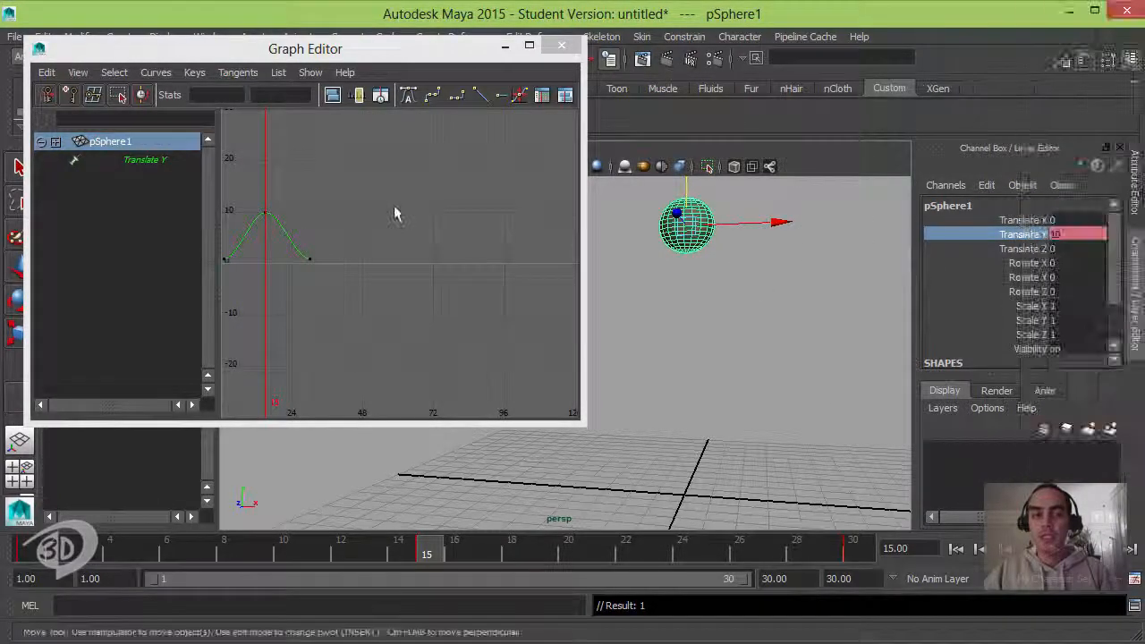
Examine the Translate Y curve up close, play the animation from frame 1, and return to the first frame
alt+middle_drag(350, 216, 360, 220)
alt+right_drag(362, 222, 493, 250)
alt+middle_drag(458, 250, 629, 221)
alt+right_drag(496, 238, 486, 235)
alt+middle_drag(486, 235, 521, 247)
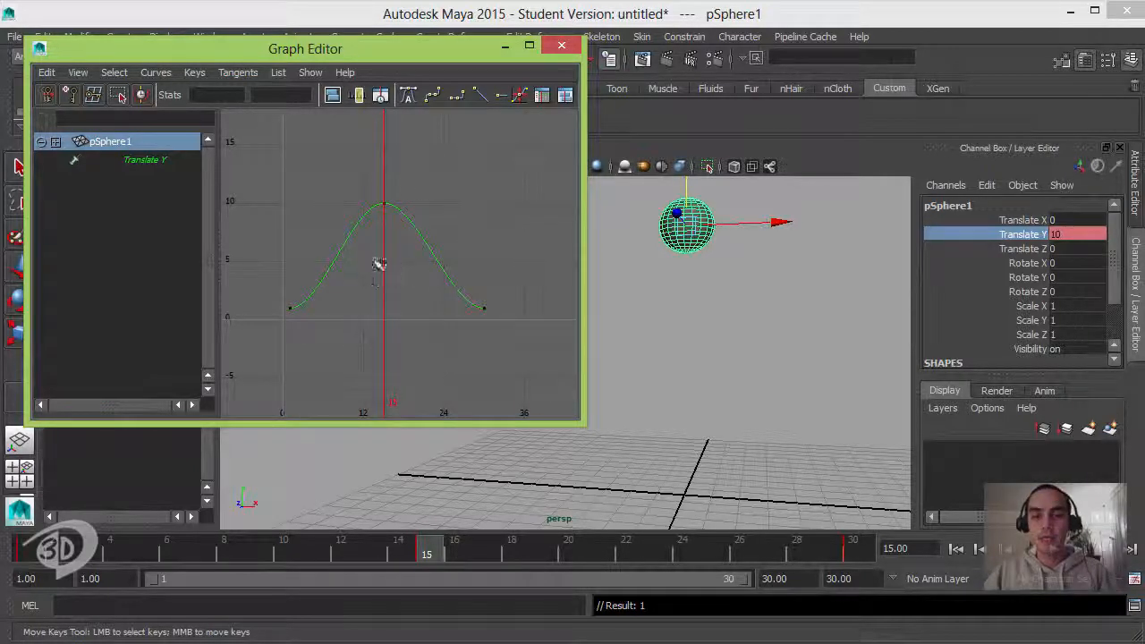
click(956, 549)
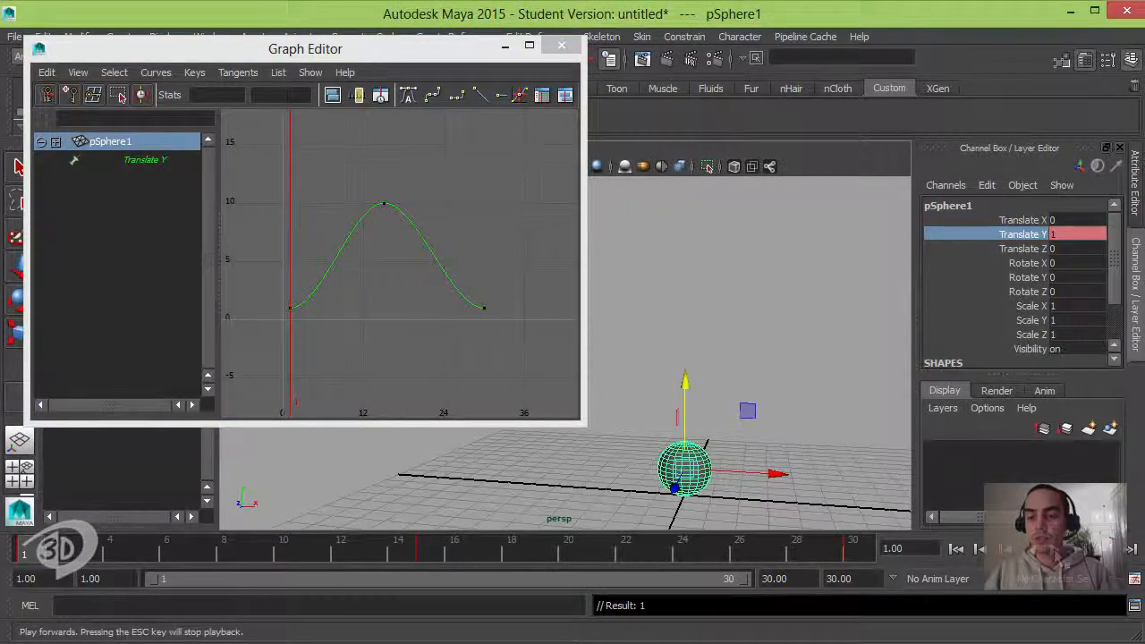
click(1049, 548)
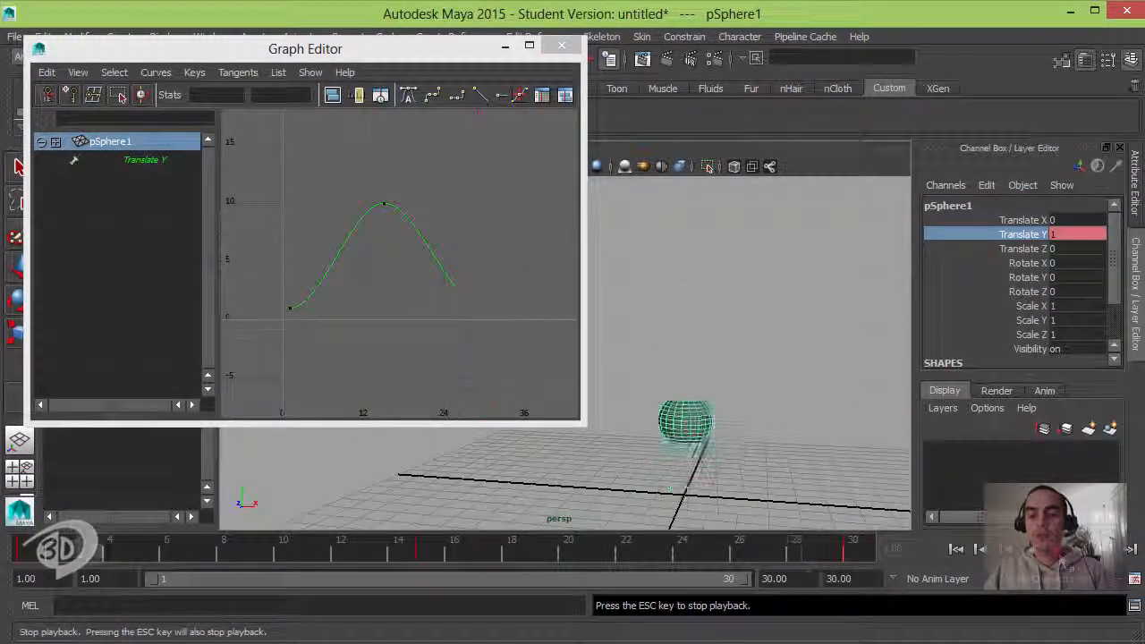
click(1058, 549)
click(953, 550)
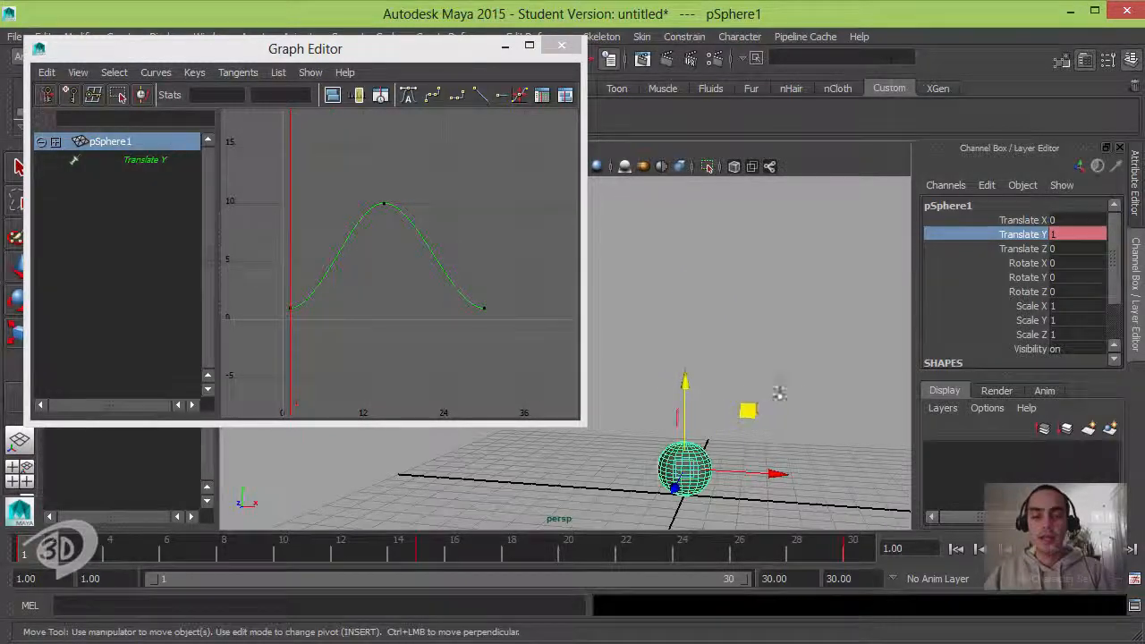
Duplicate the sphere and place the copy beside the original at Translate X 3
mouse_move(805, 394)
alt+mouse_down()
mouse_move(767, 391)
mouse_move(754, 454)
alt+mouse_up()
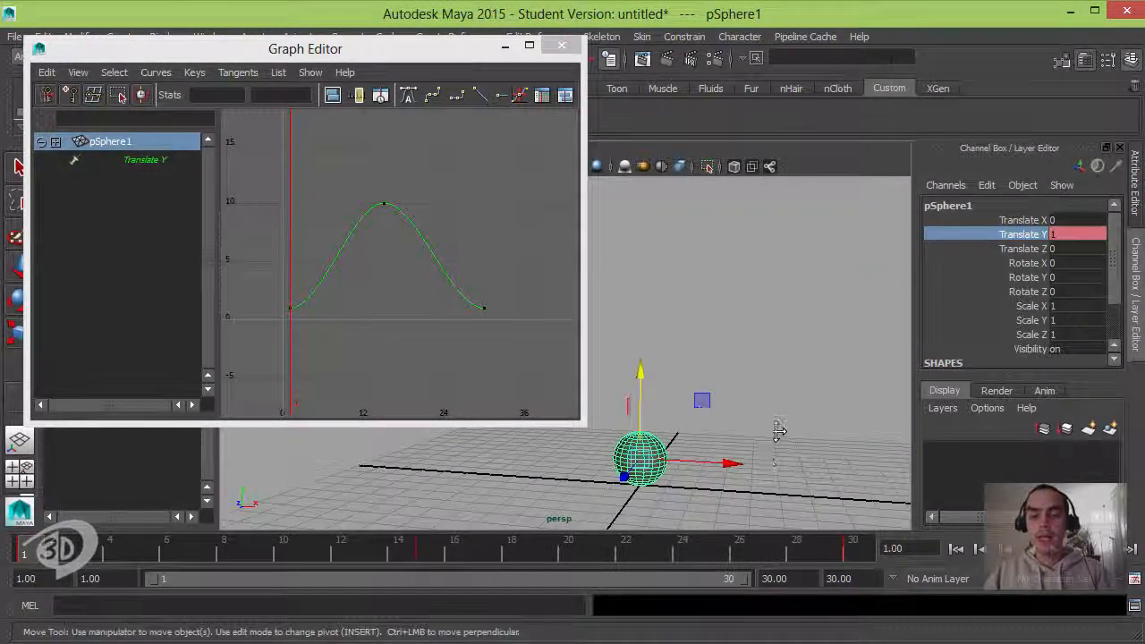
alt+middle_drag(781, 430, 776, 435)
key(ctrl+d)
drag(731, 469, 809, 475)
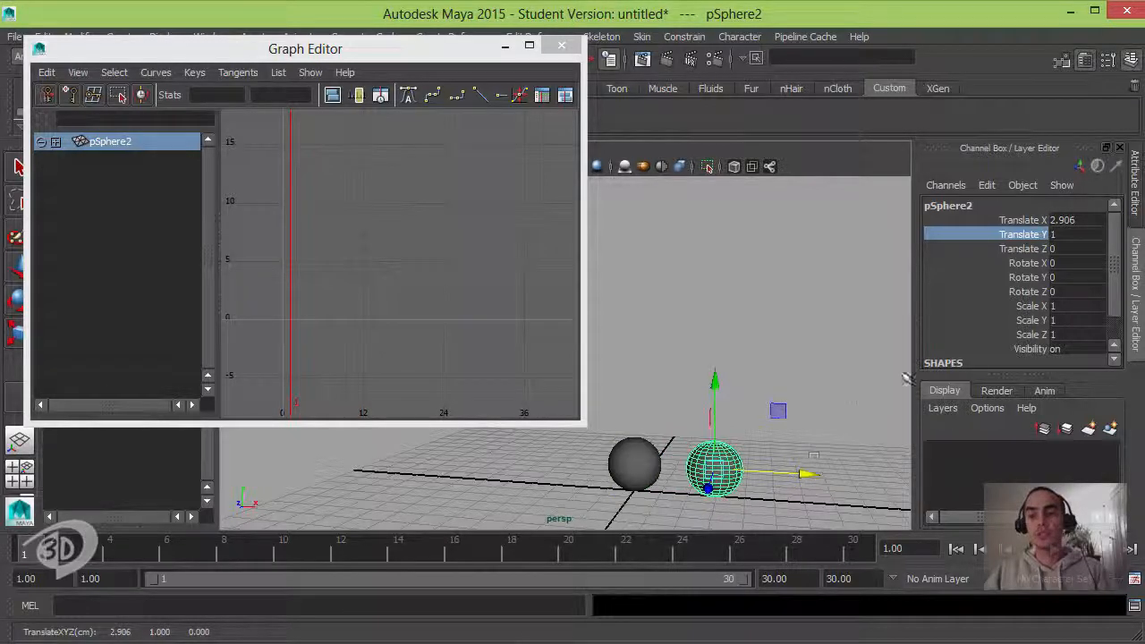
click(1072, 221)
key(Return)
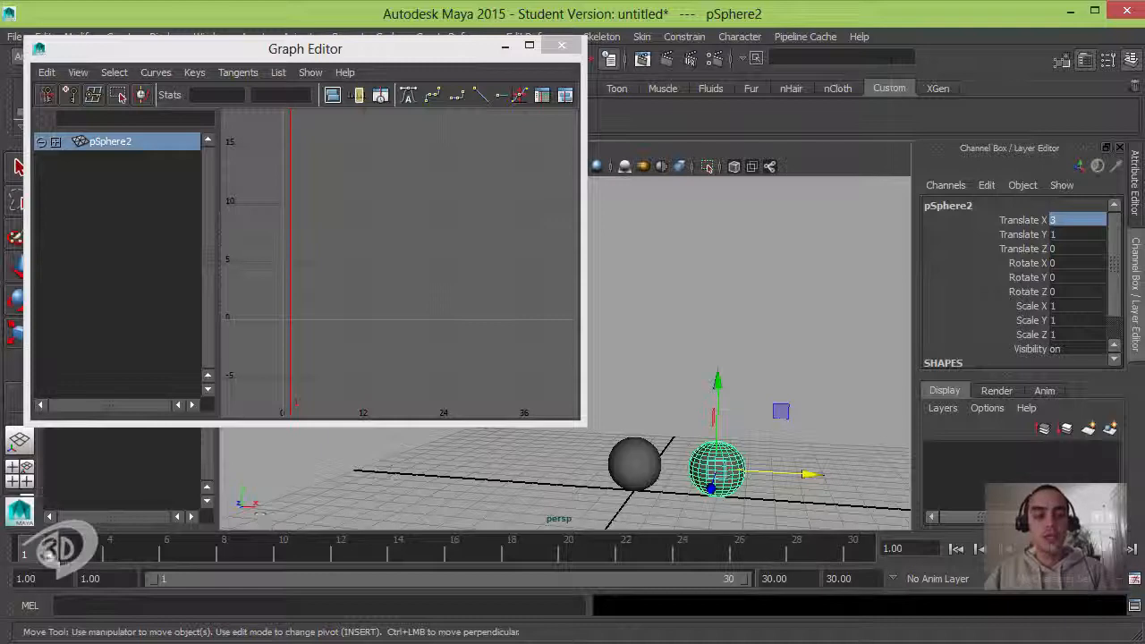
Key the second sphere's Translate Y channel at frame 1 and at frame 30
click(1020, 234)
right_click(1035, 234)
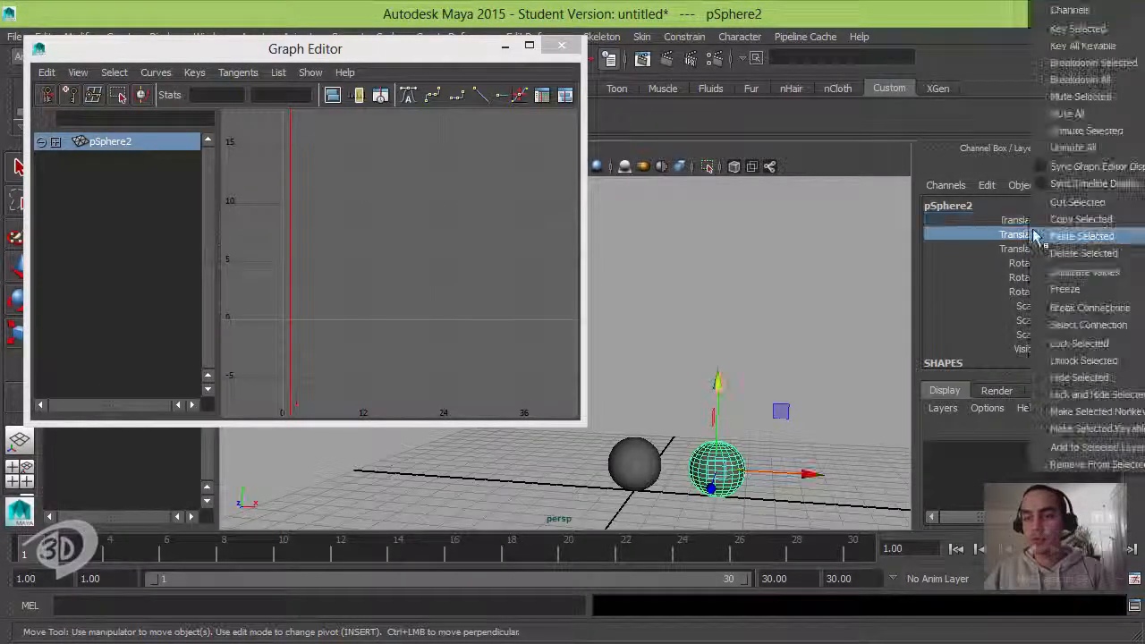
click(1078, 28)
click(852, 547)
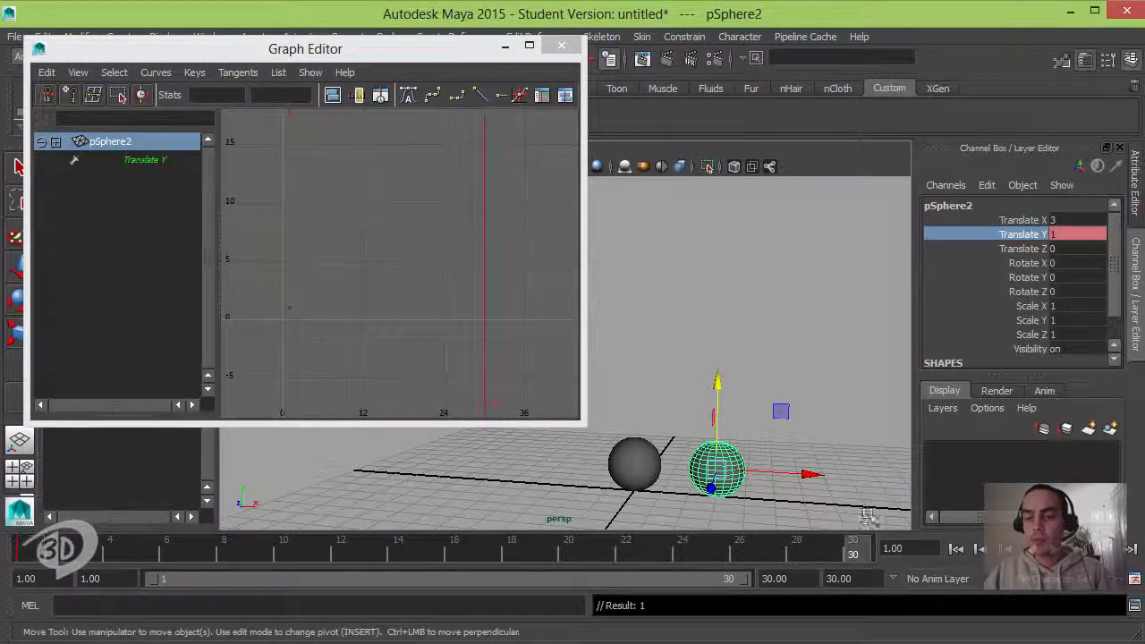
right_click(1021, 234)
click(1042, 28)
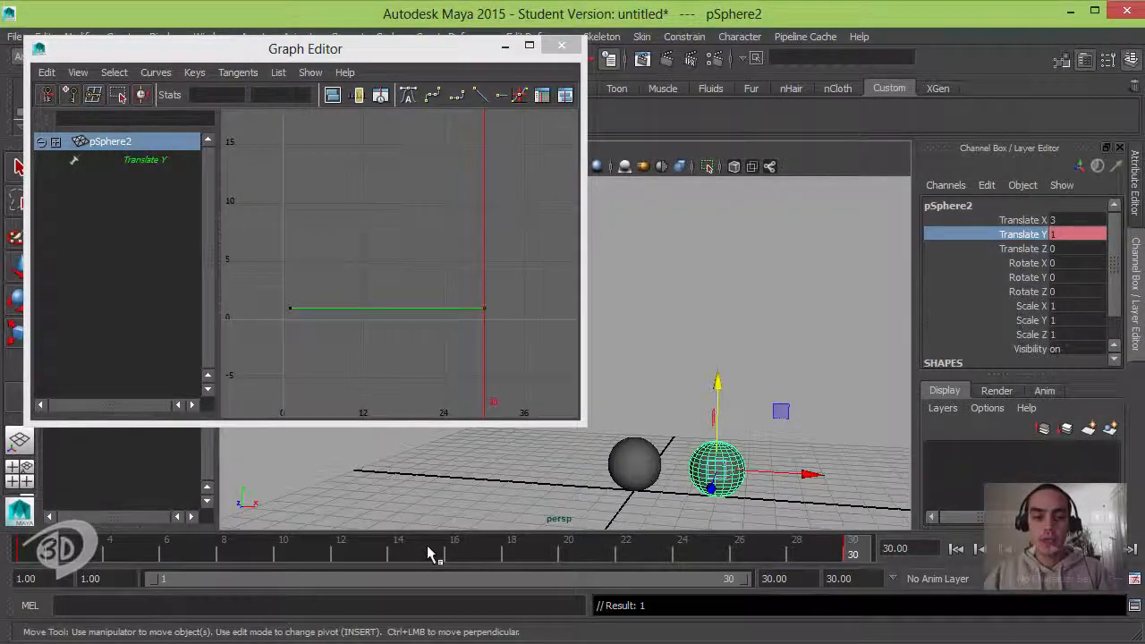
Set the second sphere's Translate Y to 10 at frame 15 and key the channel there
click(428, 550)
double_click(1067, 236)
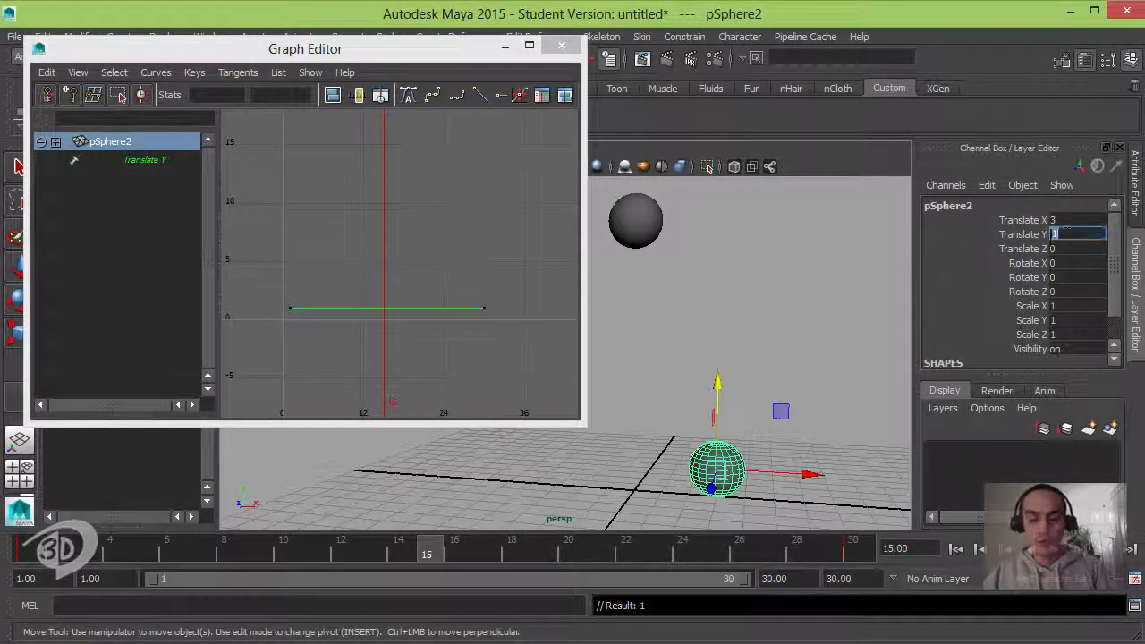
text(10)
key(Return)
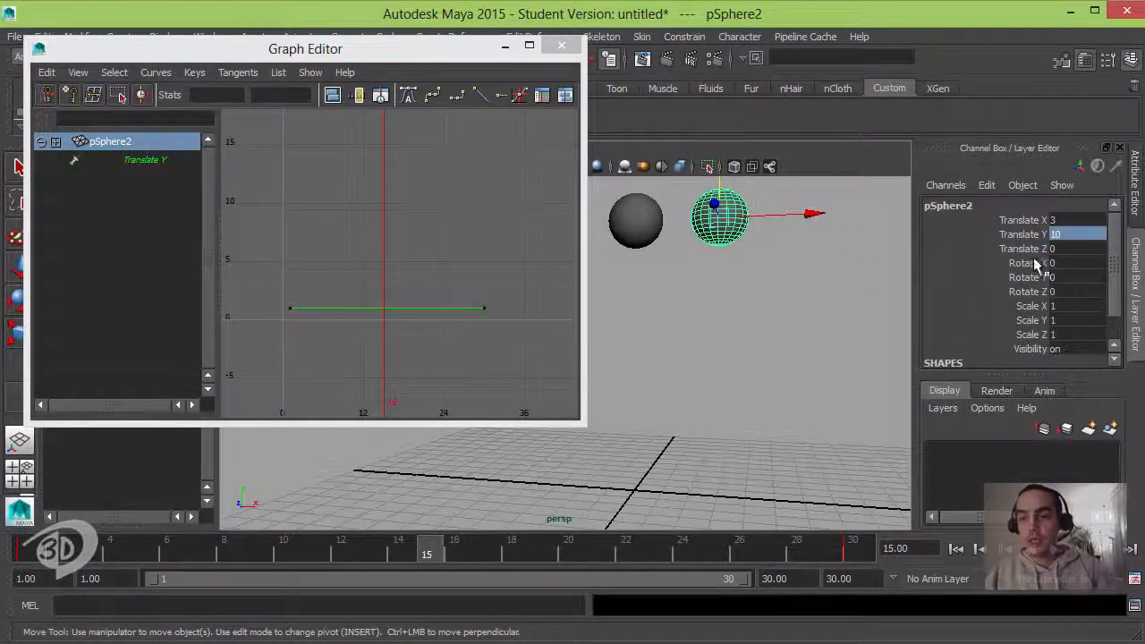
click(1020, 235)
right_click(1042, 204)
click(1080, 27)
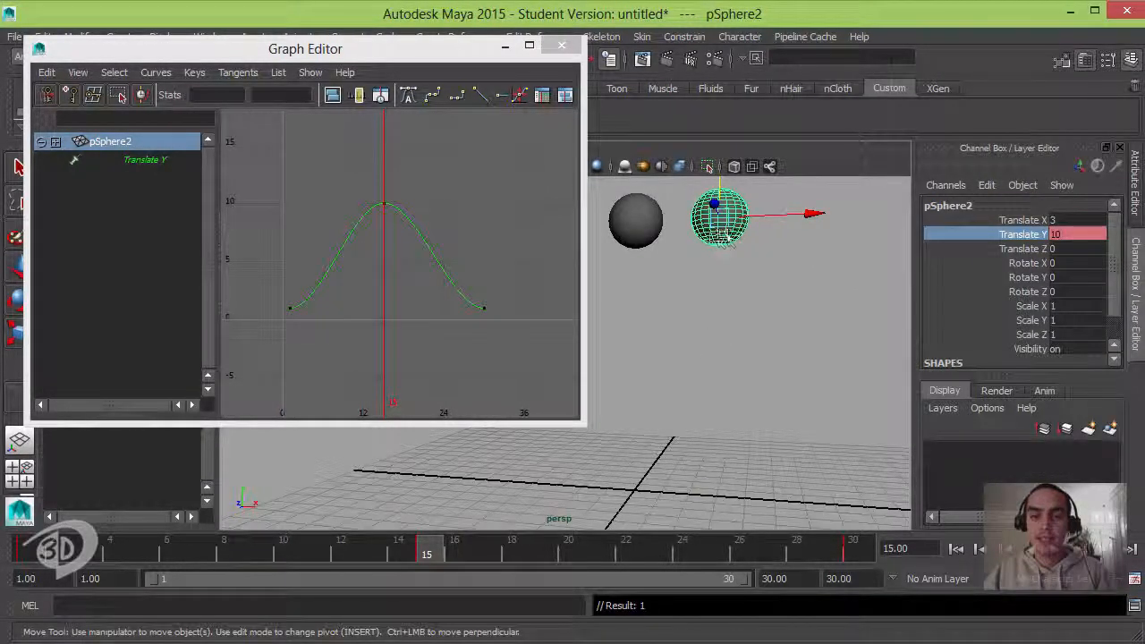
Play the animation of both spheres and return to the first frame
click(960, 548)
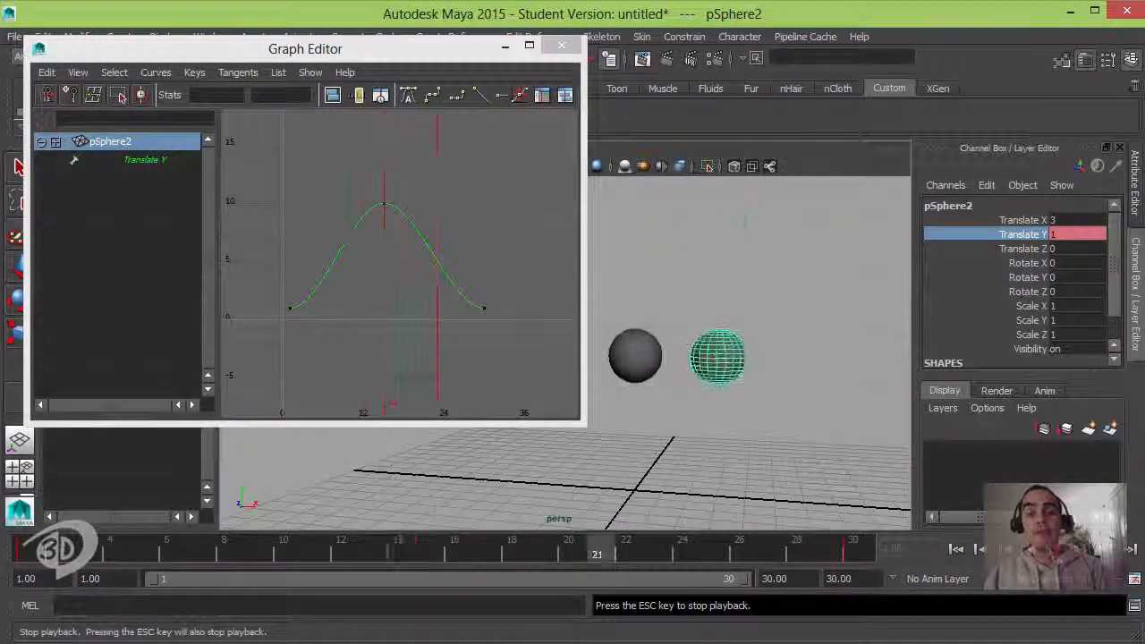
click(954, 549)
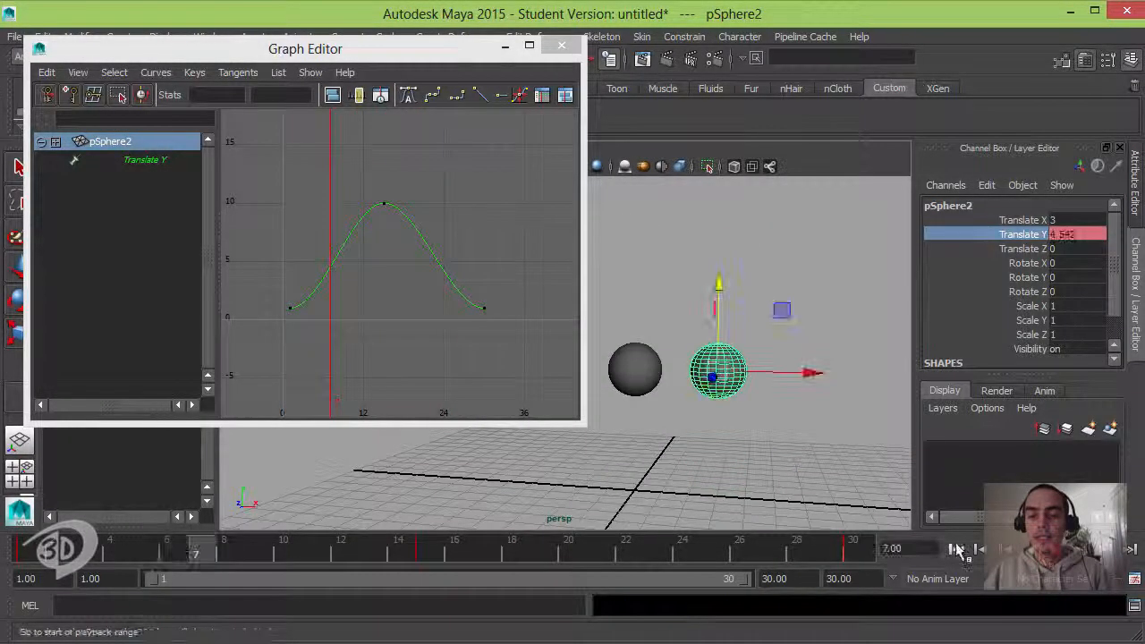
click(953, 549)
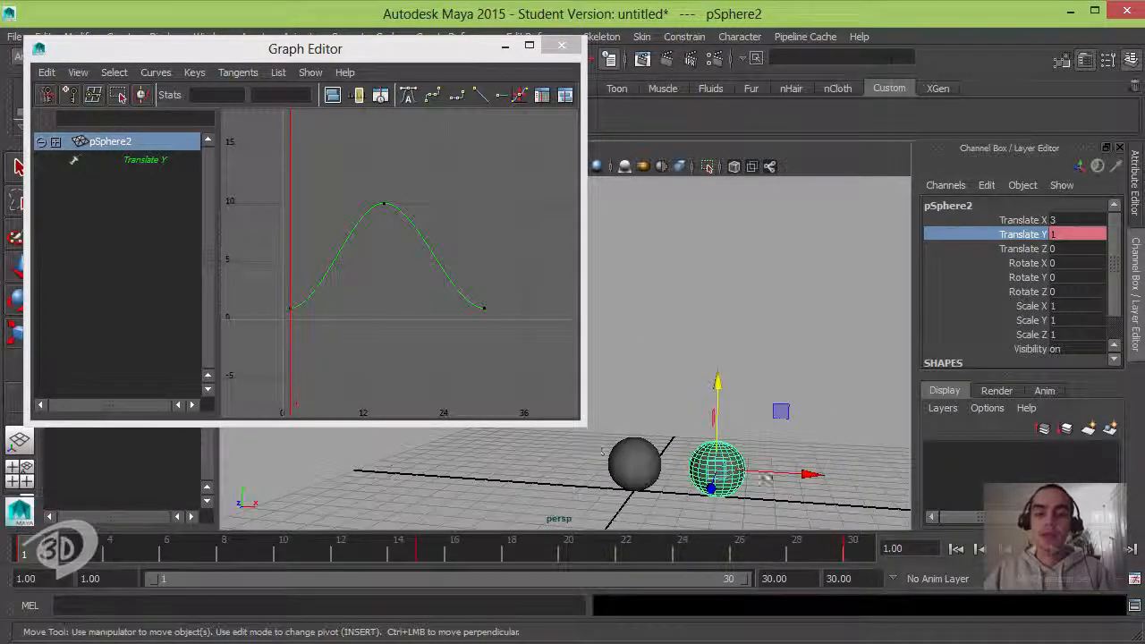
Tilt the tangent of the second sphere's first Translate Y key steeply upward and preview the playback
click(294, 317)
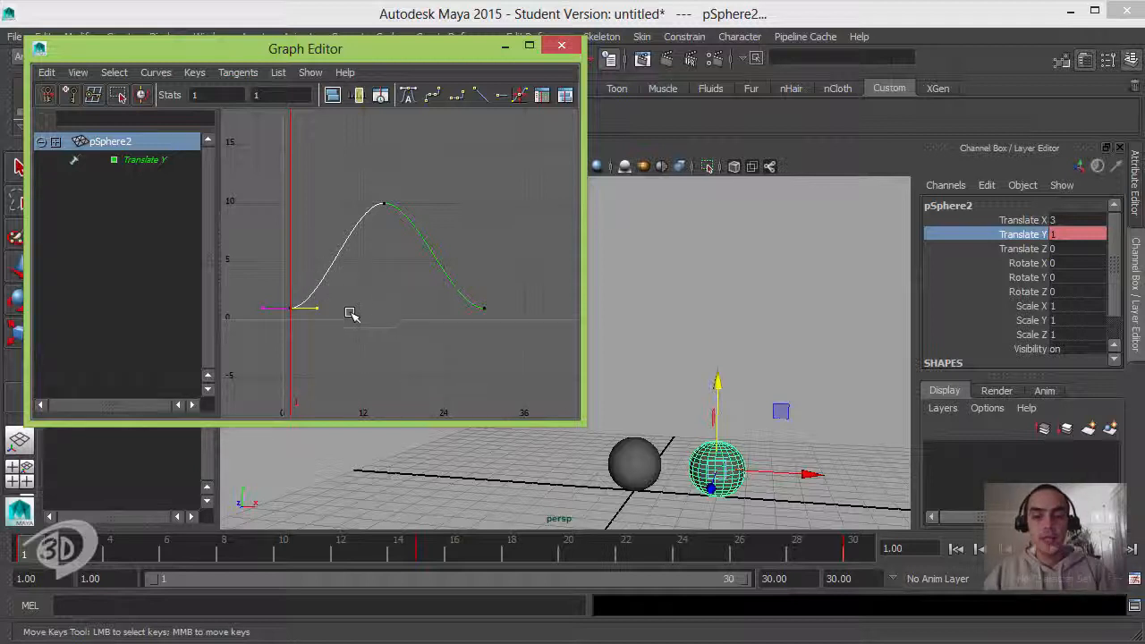
middle_drag(345, 308, 345, 298)
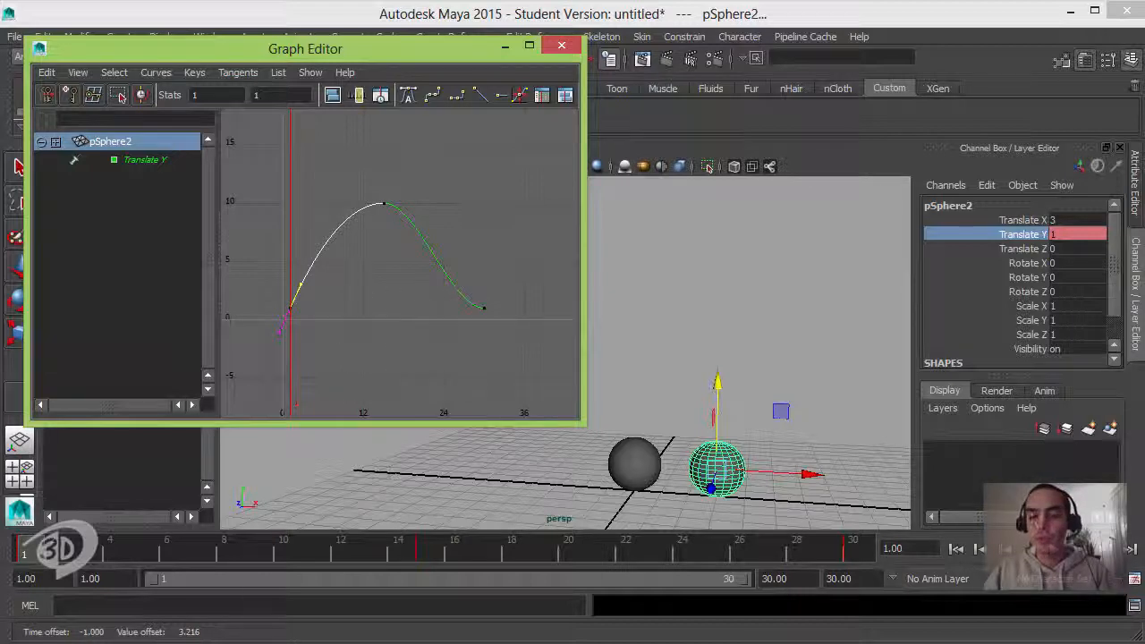
key(alt+v)
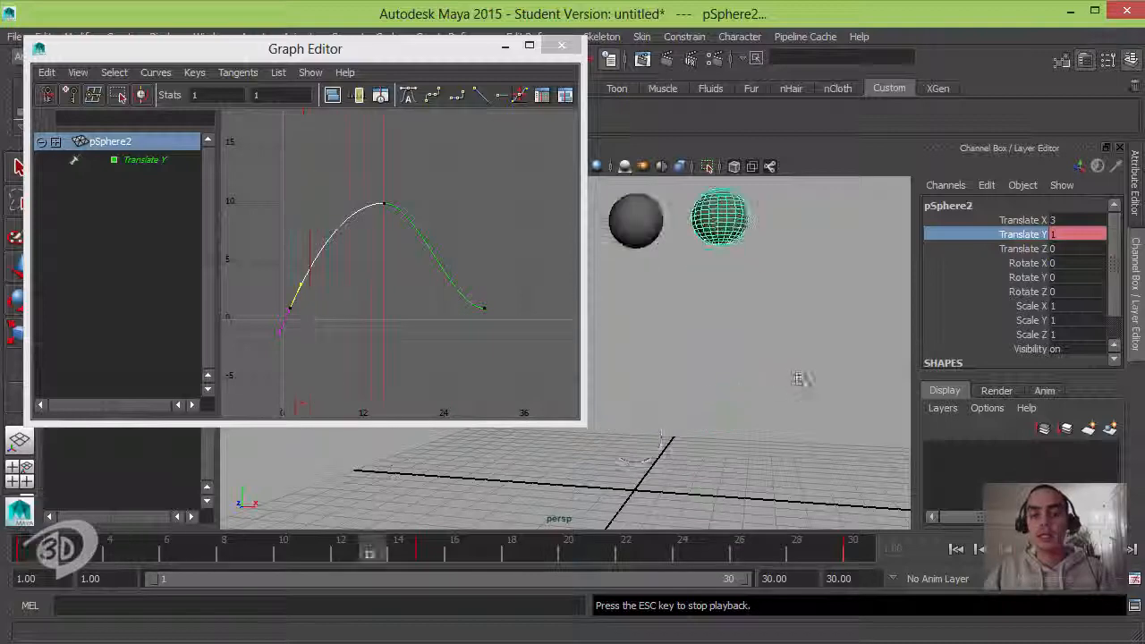
click(1056, 550)
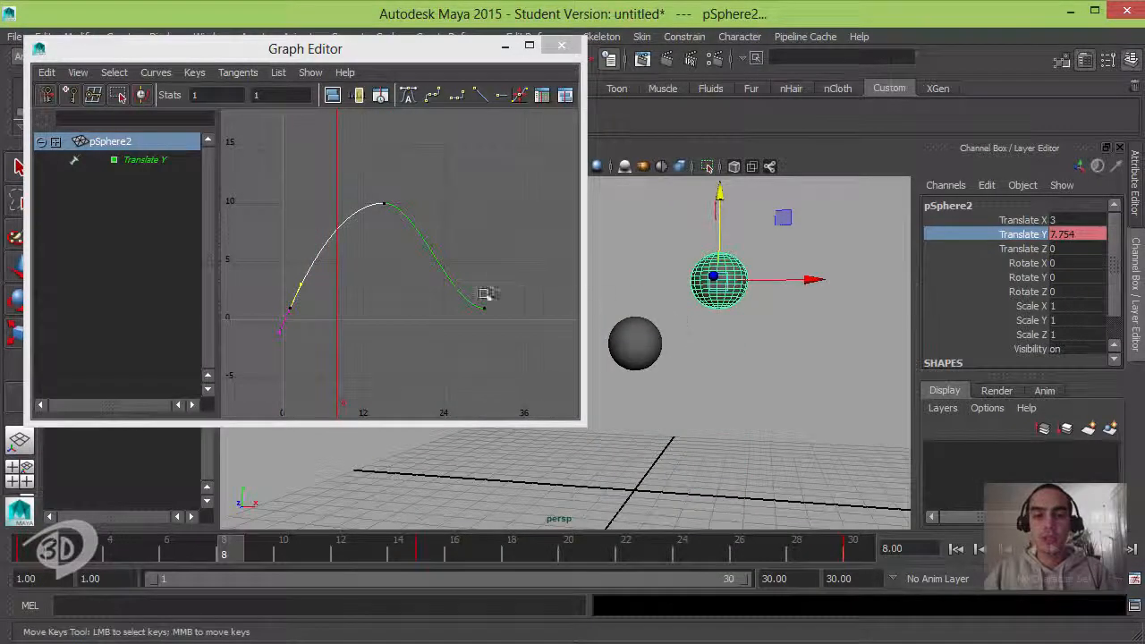
Steepen the tangent of the second sphere's frame 30 key to mirror the start, preview the playback and return to frame 1
drag(519, 271, 435, 352)
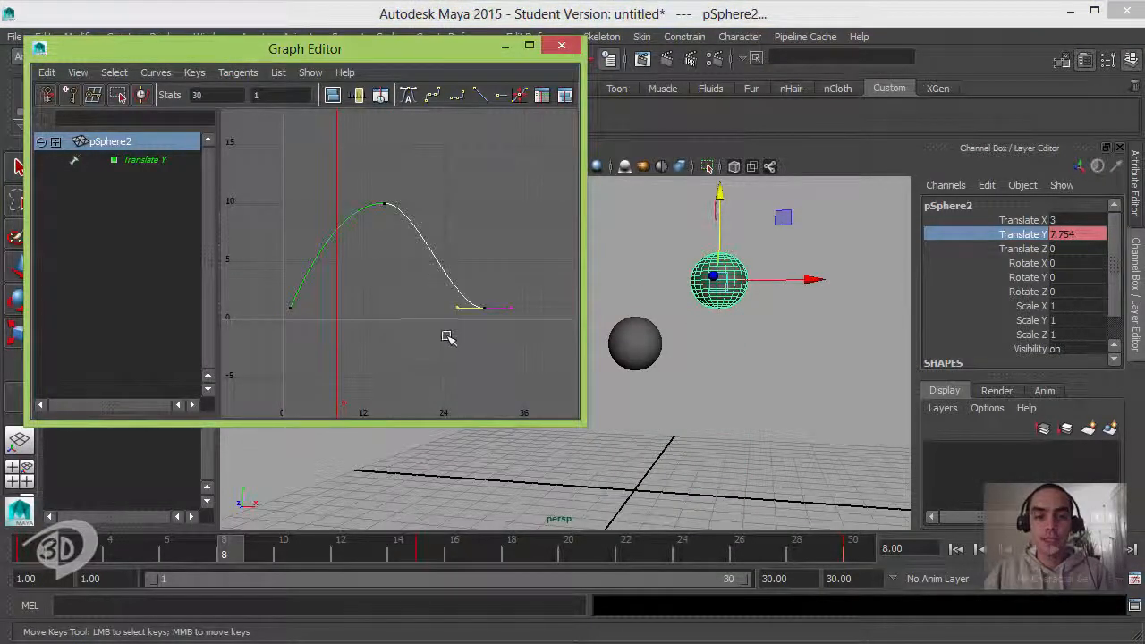
middle_drag(448, 337, 455, 305)
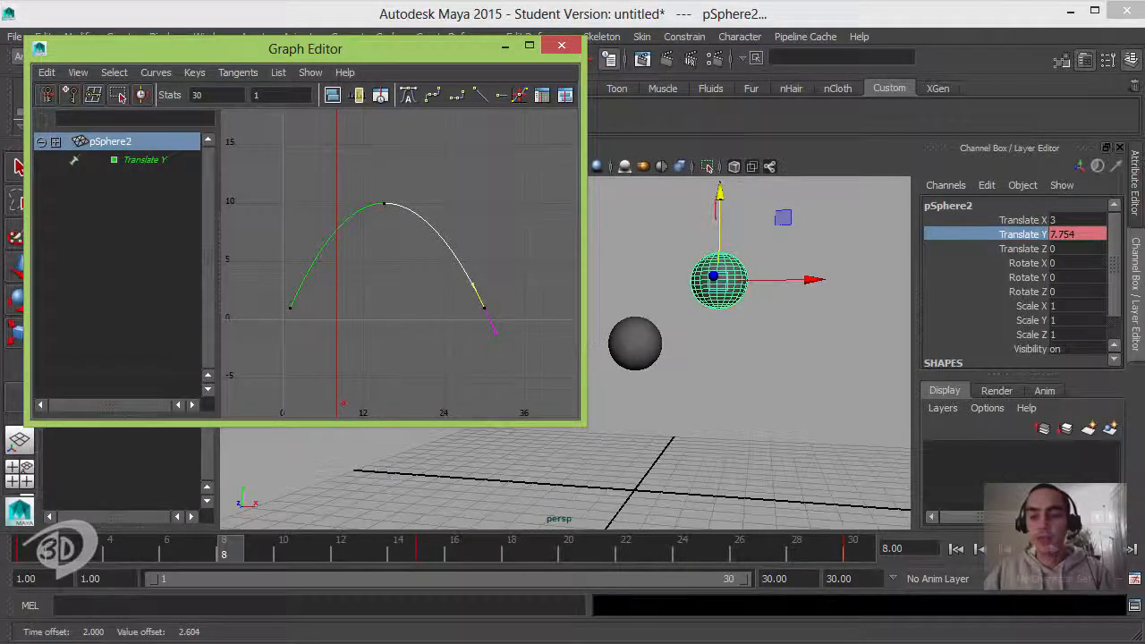
click(1056, 549)
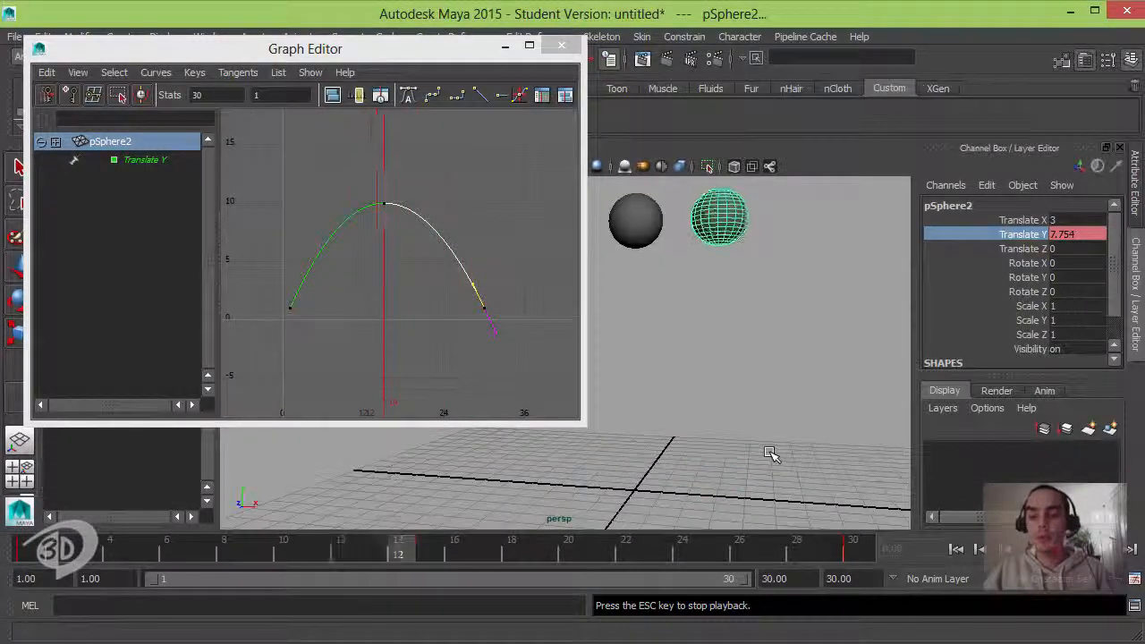
key(Escape)
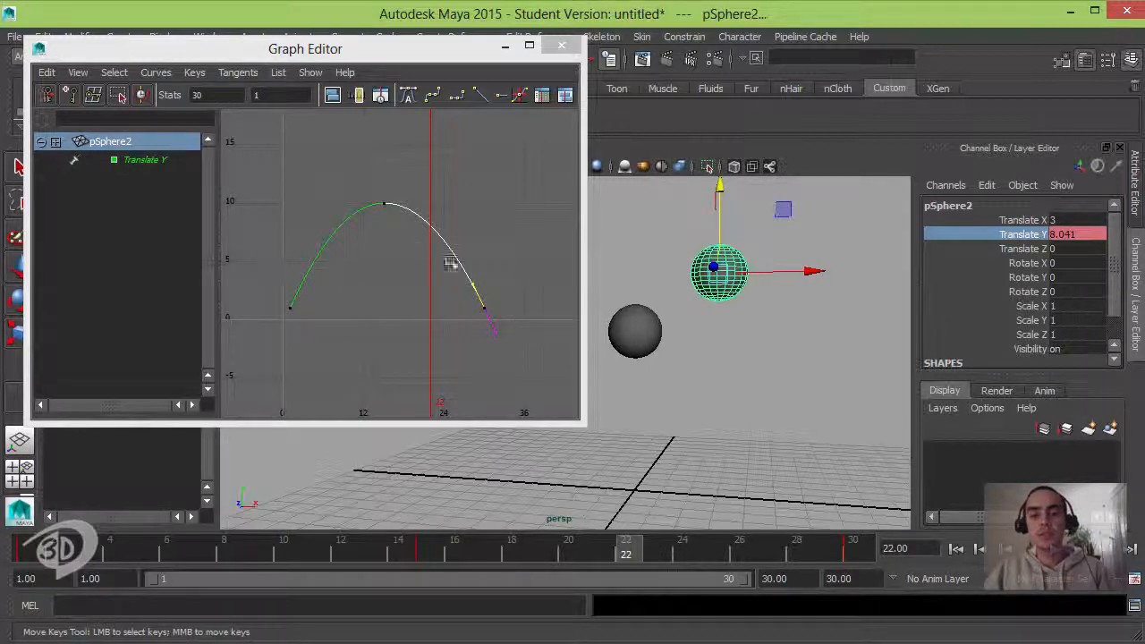
click(957, 549)
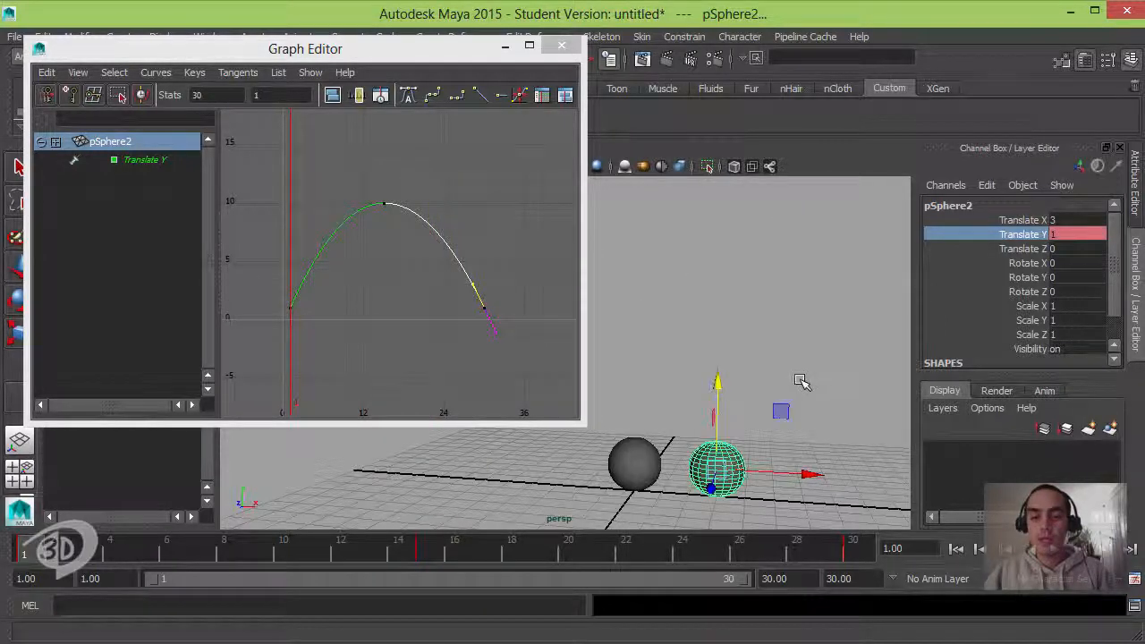
Duplicate the second sphere and place the copy beside it at Translate X 6
click(743, 456)
click(709, 478)
key(ctrl+d)
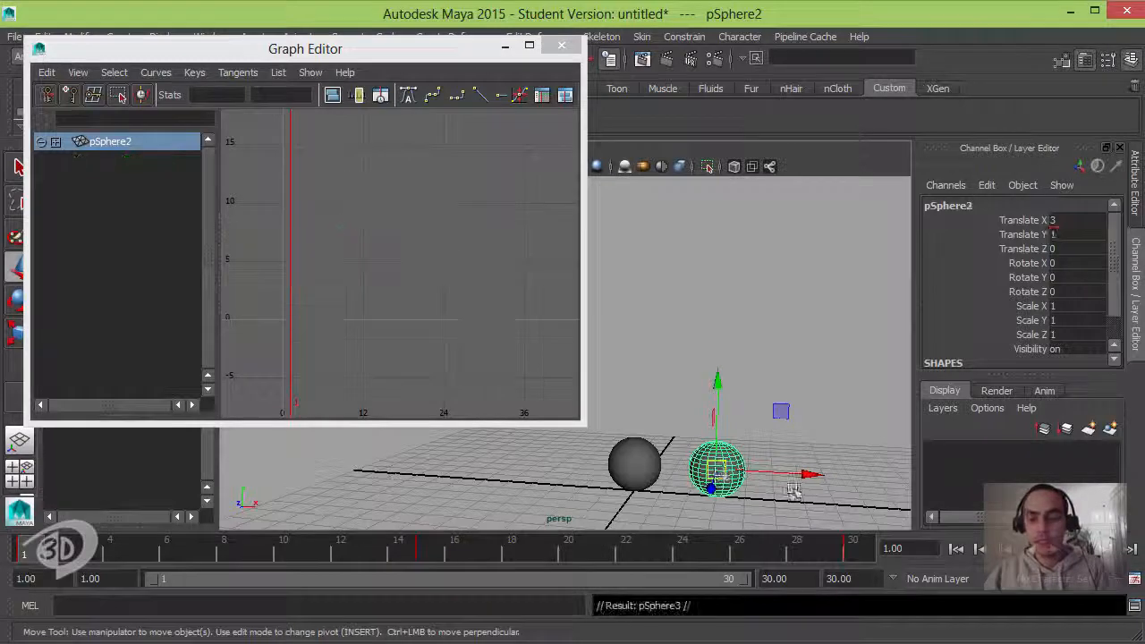
drag(808, 475, 852, 475)
double_click(1066, 220)
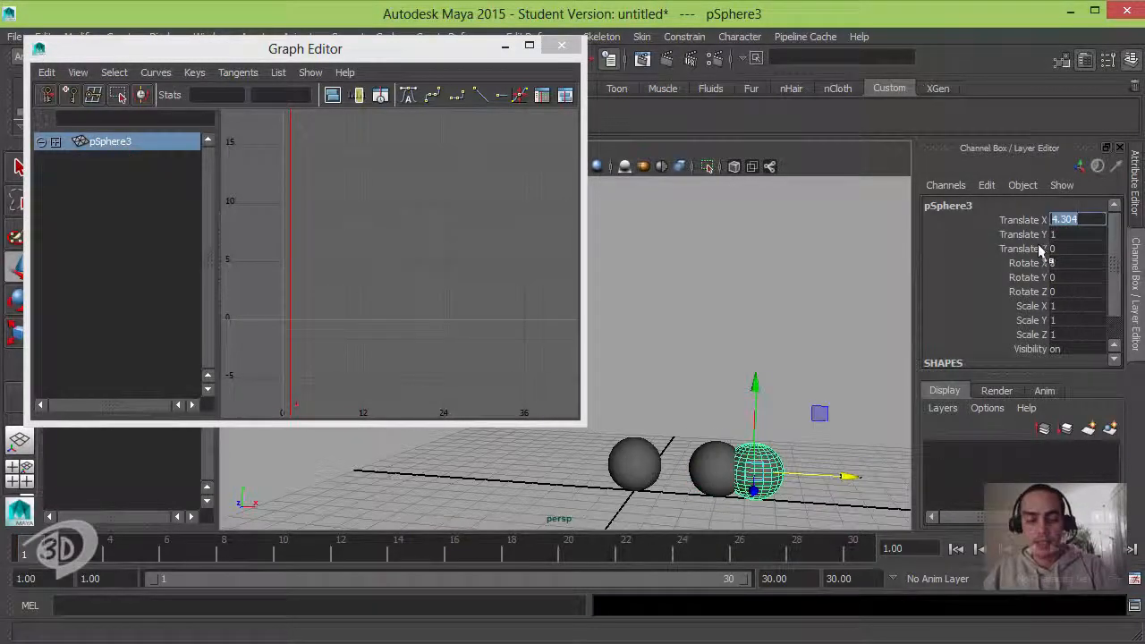
text(6)
key(Return)
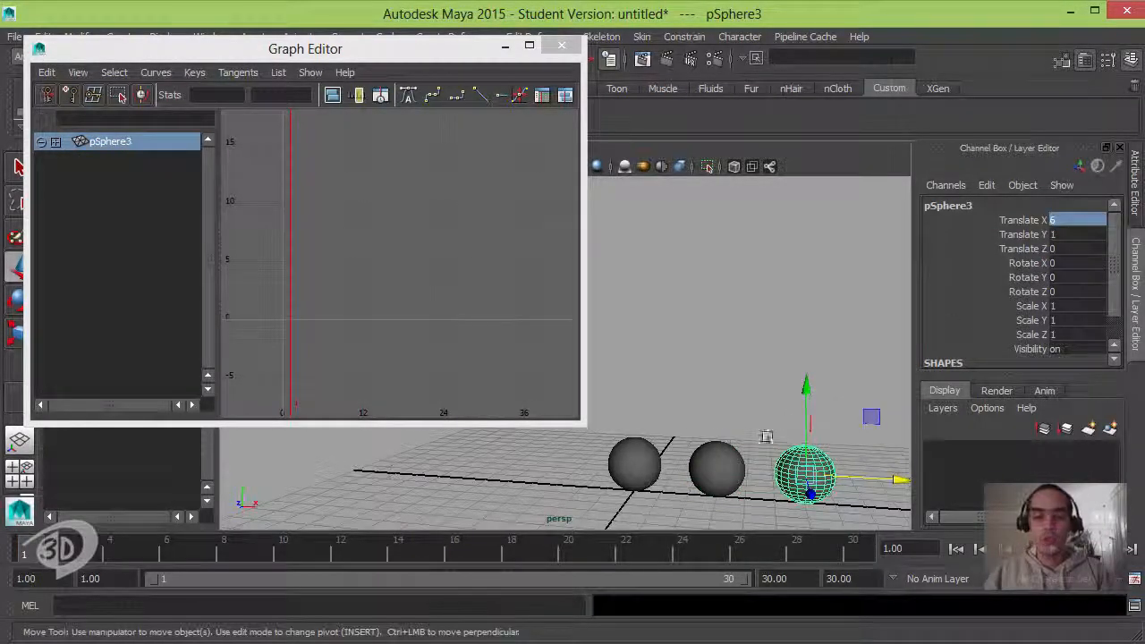
Key the third sphere's Translate Y channel at frame 1 and at frame 30
click(1026, 223)
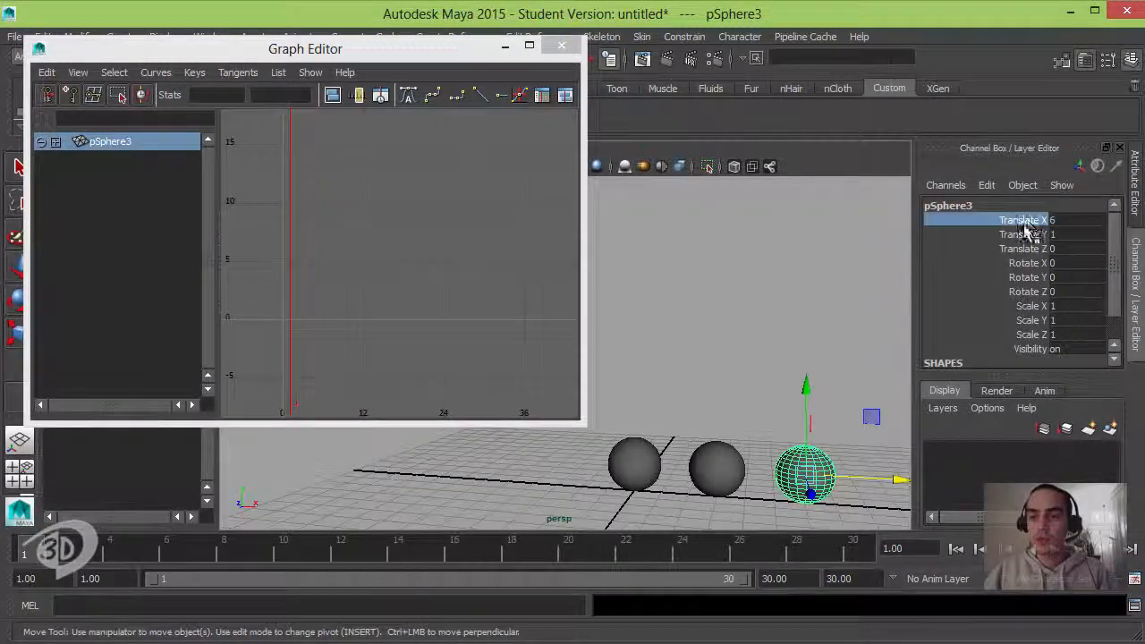
click(1027, 235)
right_click(1029, 236)
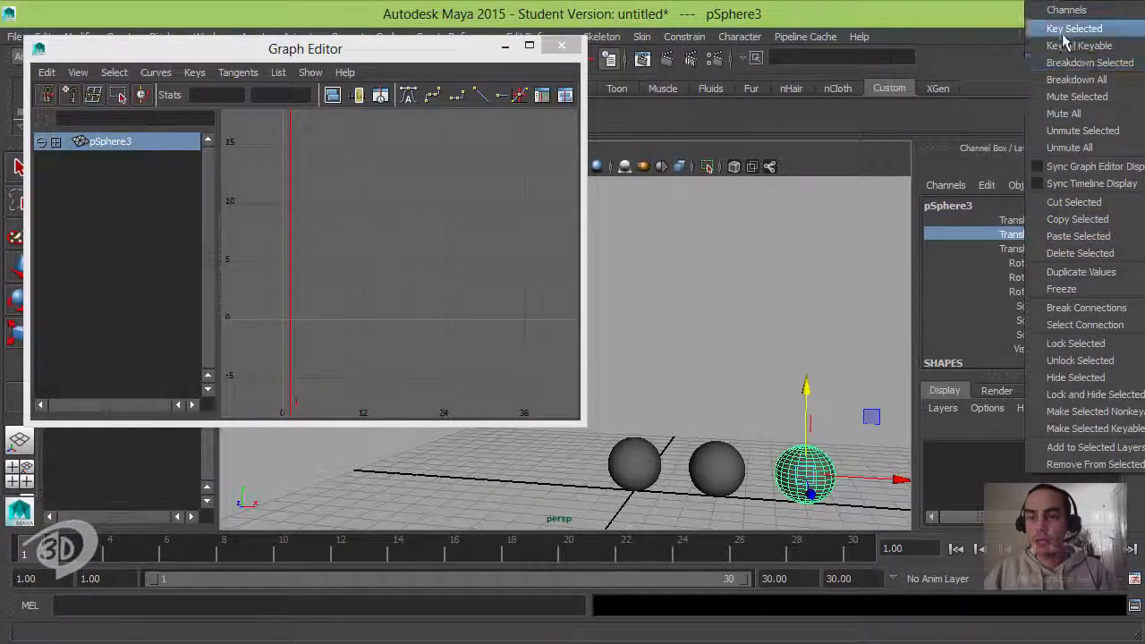
click(1074, 29)
click(853, 542)
right_click(1020, 234)
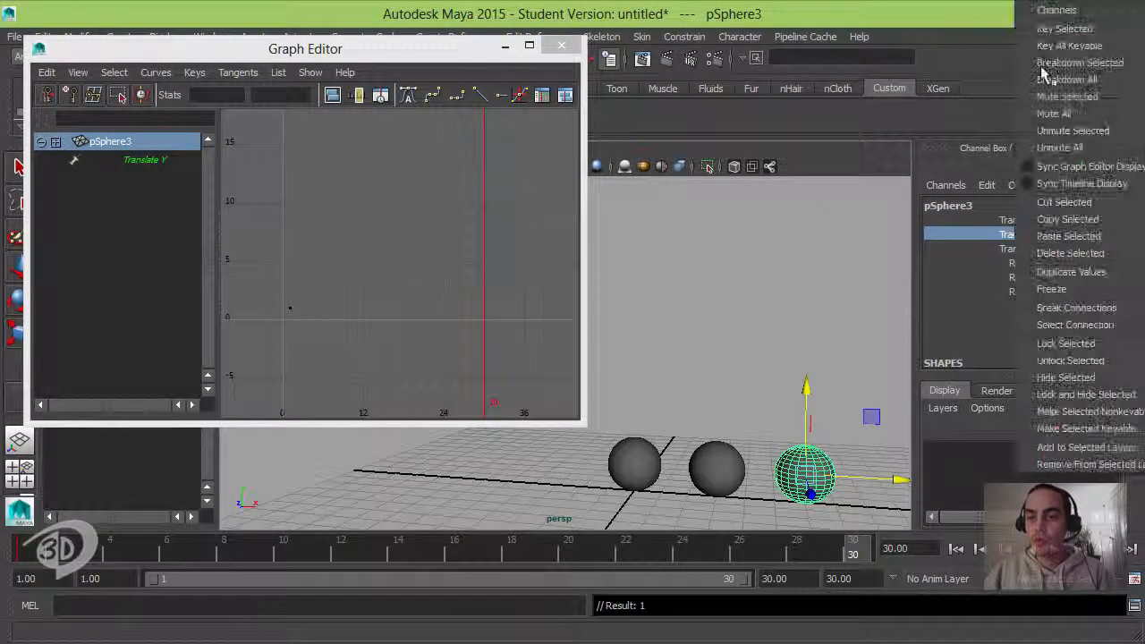
click(1065, 29)
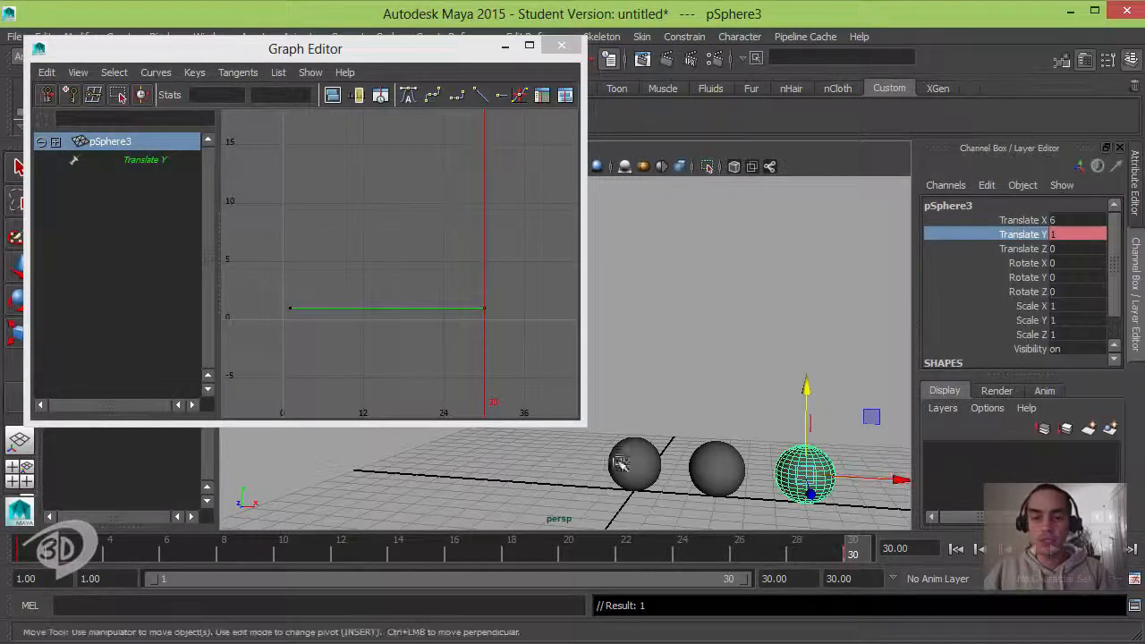
Set the third sphere's Translate Y to 10 at frame 15 and key the channel there
click(429, 557)
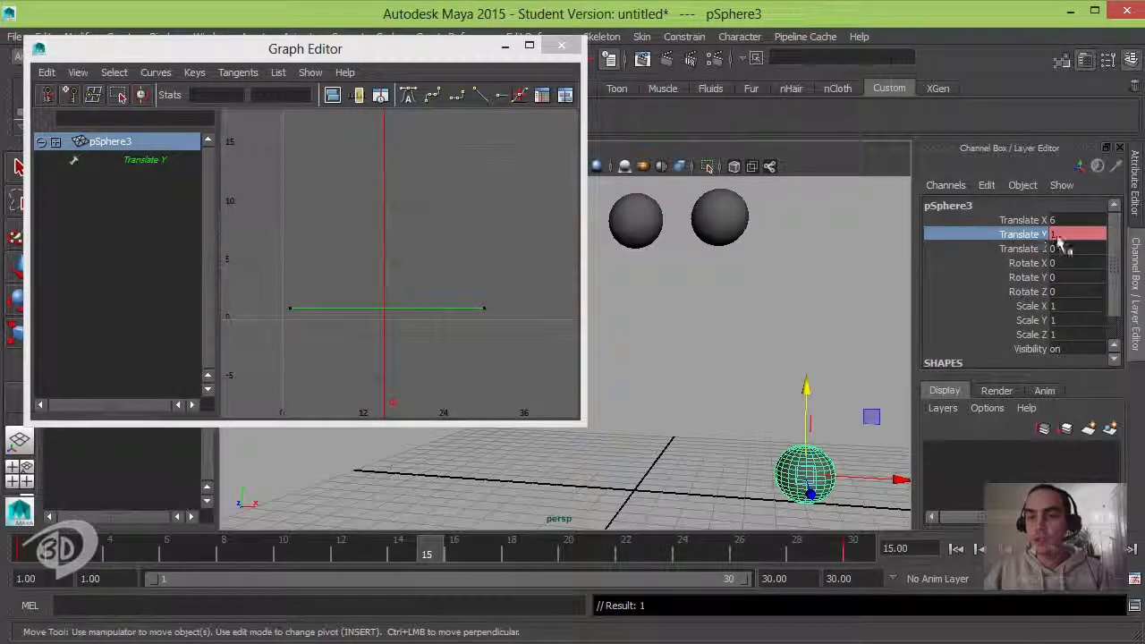
click(1055, 236)
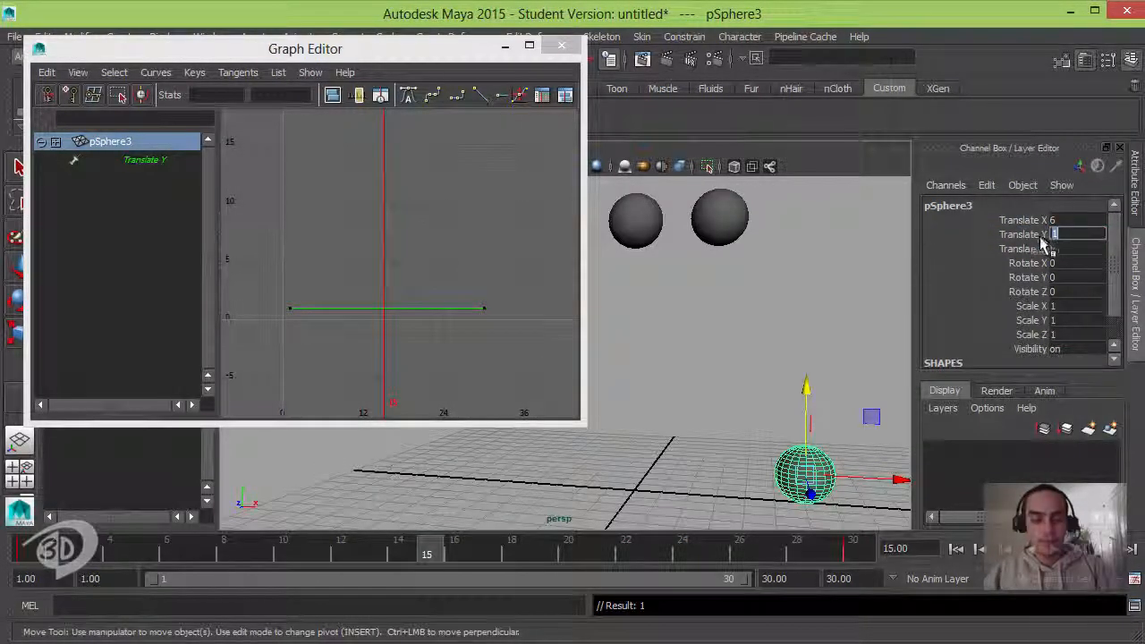
text(10)
key(Return)
click(1036, 237)
right_click(1035, 236)
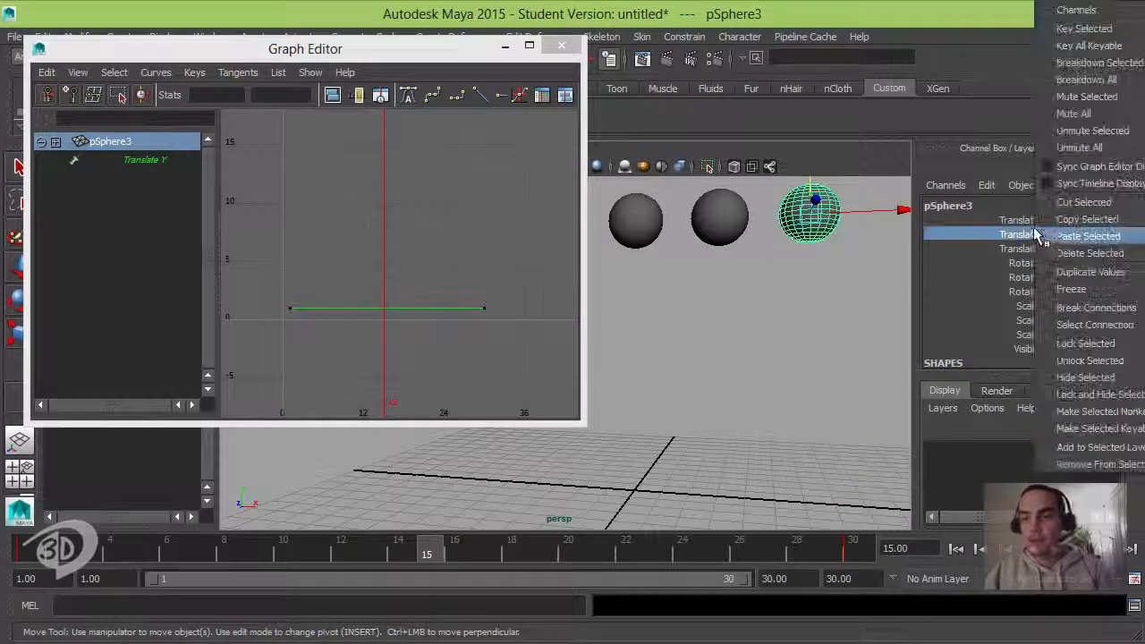
click(1060, 30)
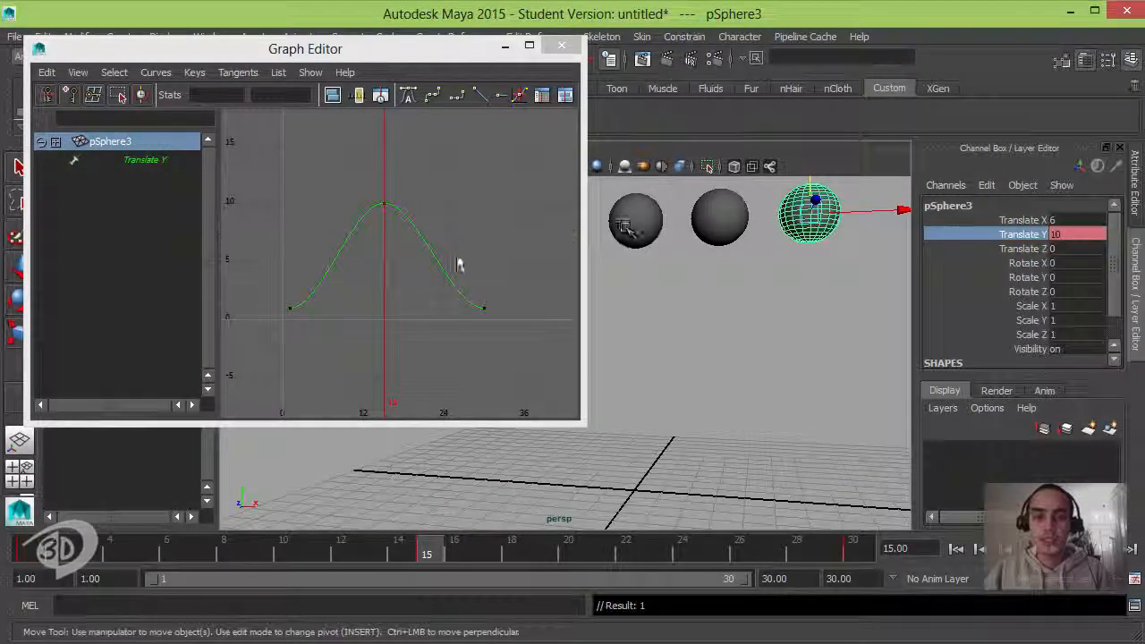
Steepen the tangents of the third sphere's first and last Translate Y keys into a rounded arc and preview the playback
drag(267, 274, 320, 338)
middle_drag(305, 290, 346, 287)
key(ctrl+z)
drag(530, 273, 435, 348)
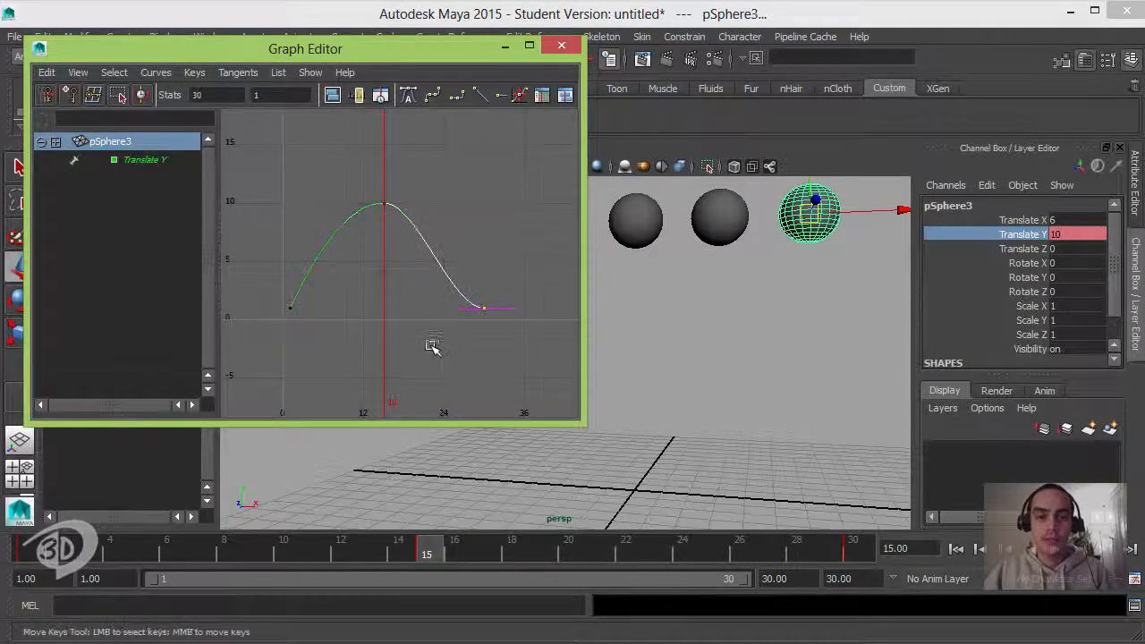
mouse_move(494, 227)
middle_down()
mouse_move(478, 232)
mouse_move(490, 228)
middle_up()
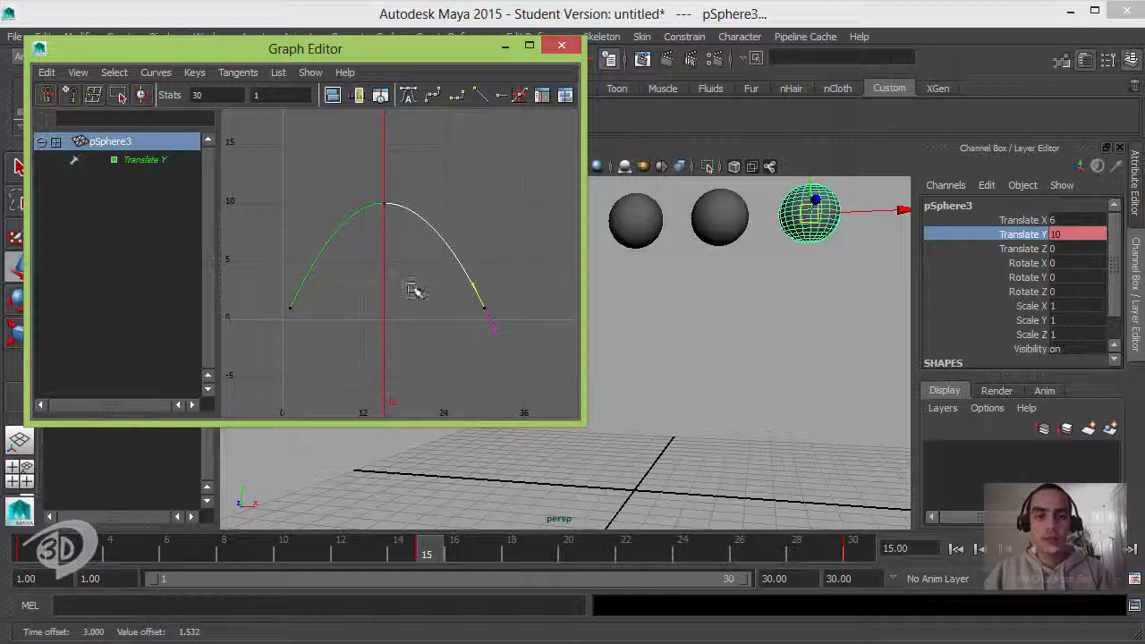
key(alt+v)
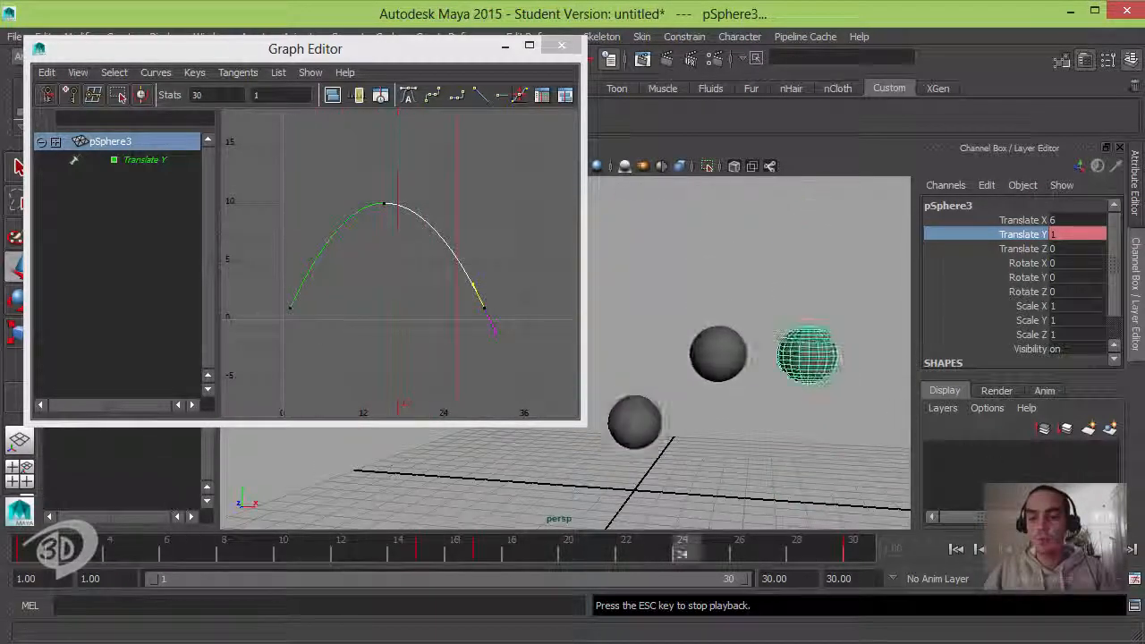
key(Escape)
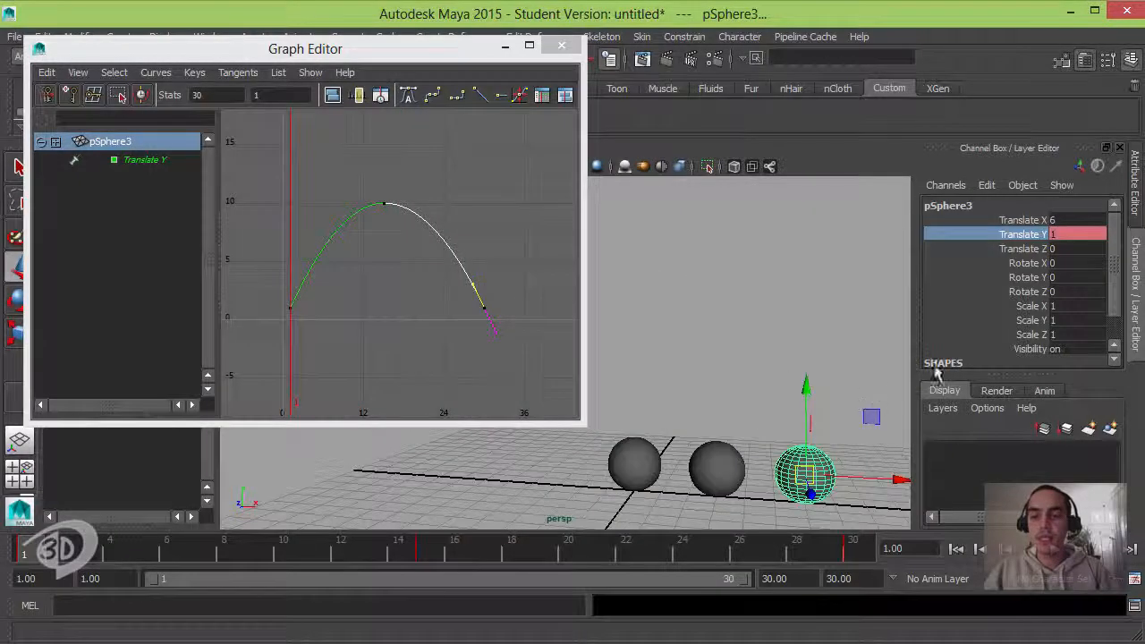
Try squashing the third sphere along its Y axis and undo the scaling
click(1034, 321)
mouse_move(802, 391)
middle_down()
mouse_move(808, 376)
mouse_move(807, 398)
middle_up()
key(ctrl+z)
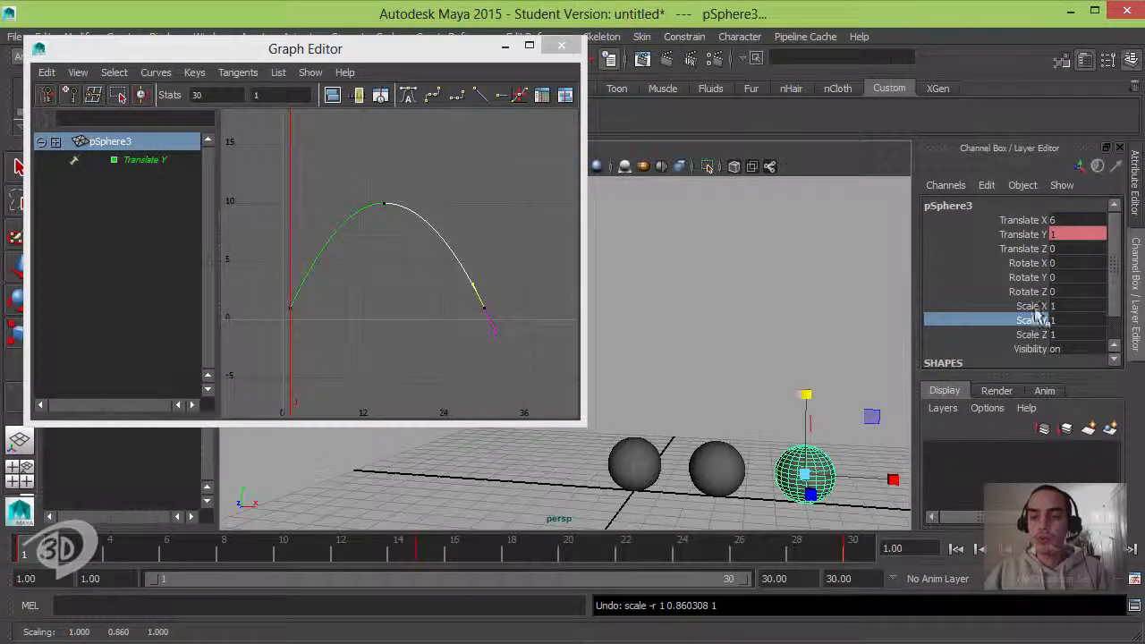
Try flattening and widening the third sphere at frame 1, and undo the scaling
click(1036, 306)
ctrl+click(1034, 335)
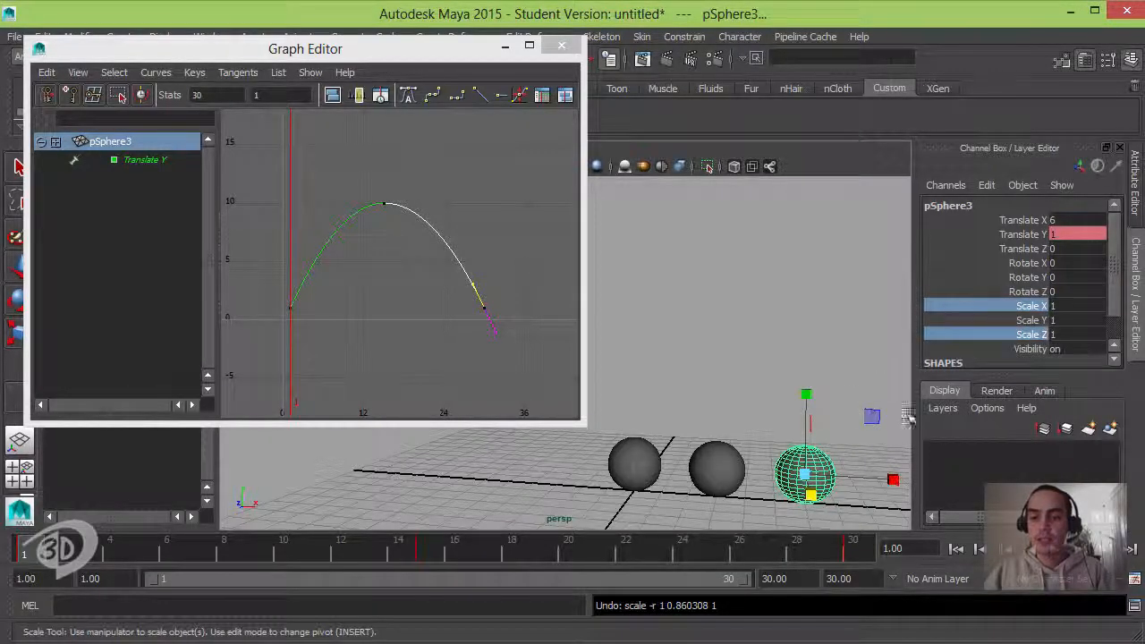
middle_drag(823, 322, 857, 324)
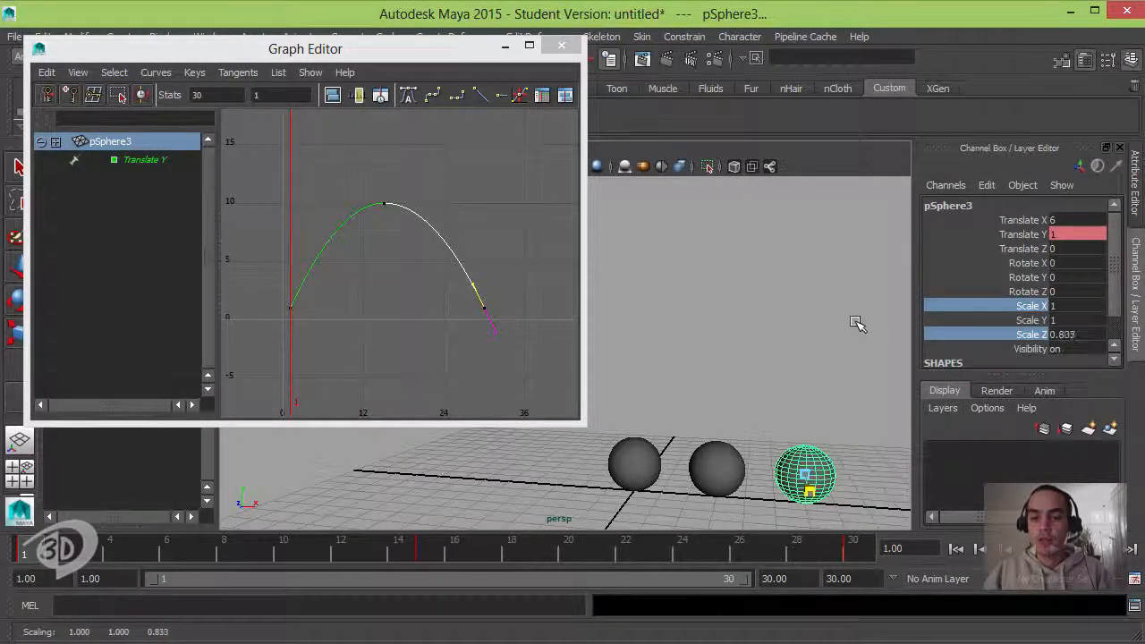
key(ctrl+z)
drag(805, 475, 814, 433)
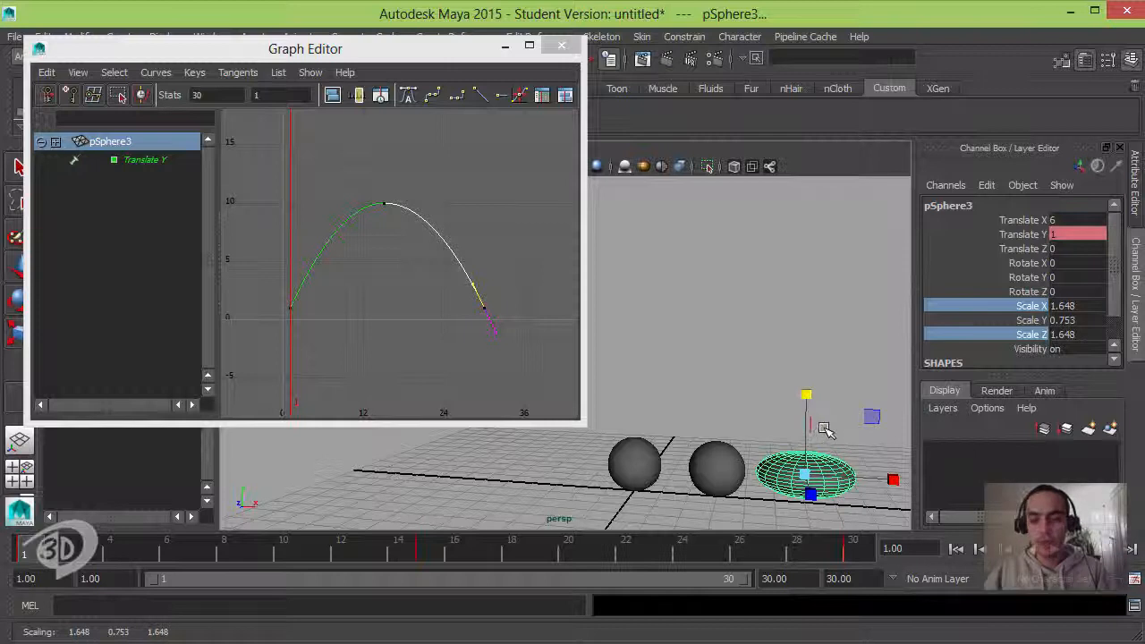
key(ctrl+z)
key(ctrl+z)
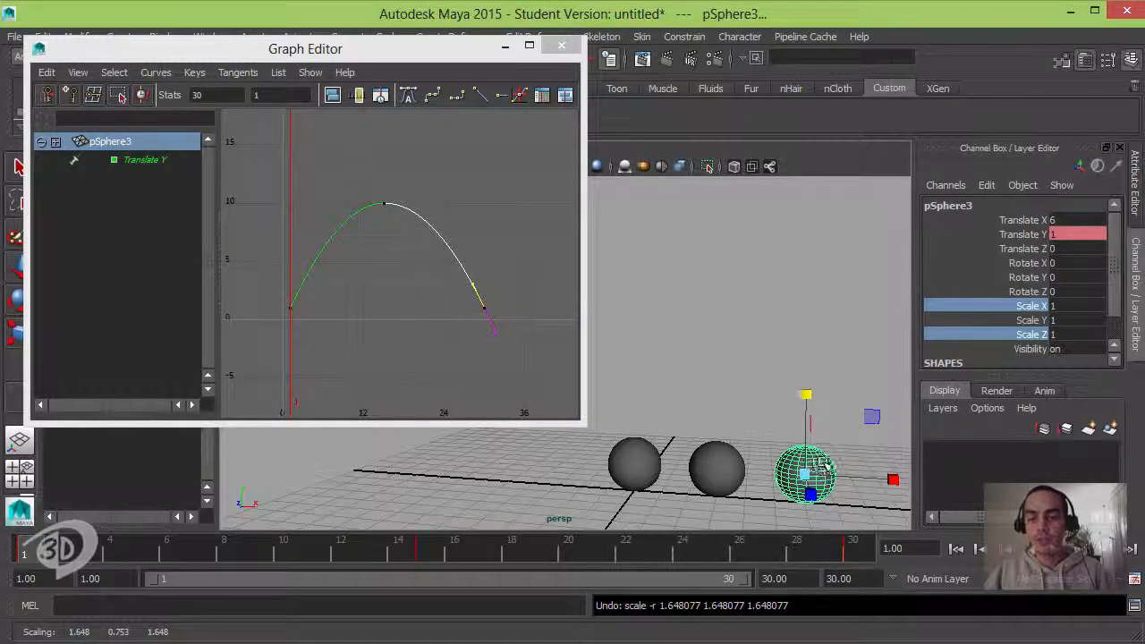
Key the third sphere's Scale X, Y and Z channels at 1 on frame 15
click(424, 553)
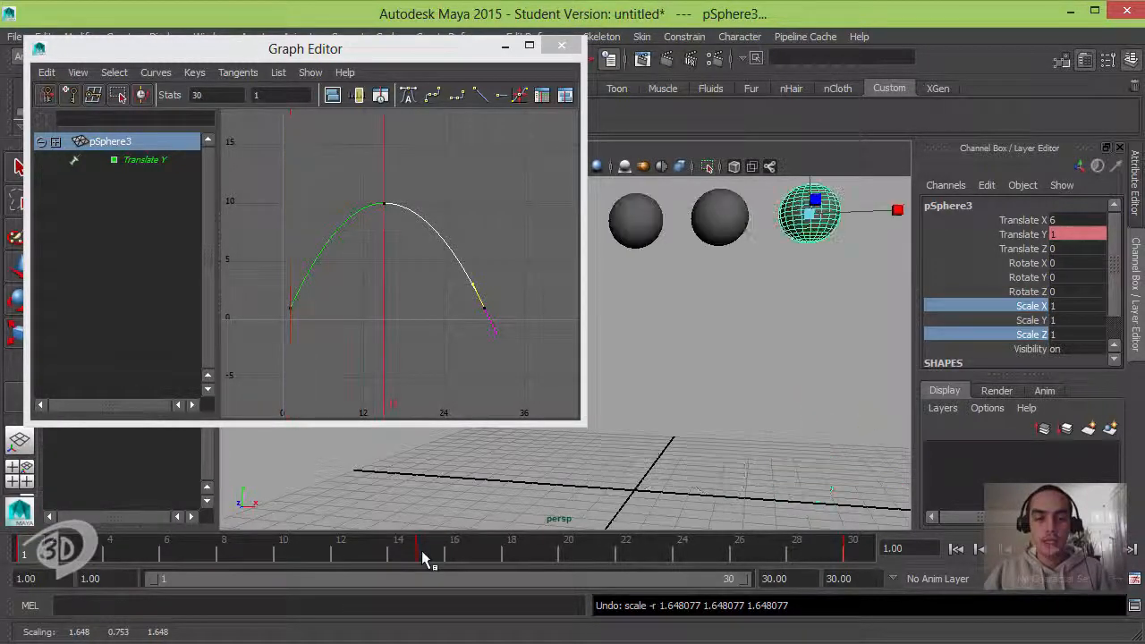
drag(1036, 313, 1036, 335)
right_click(1029, 334)
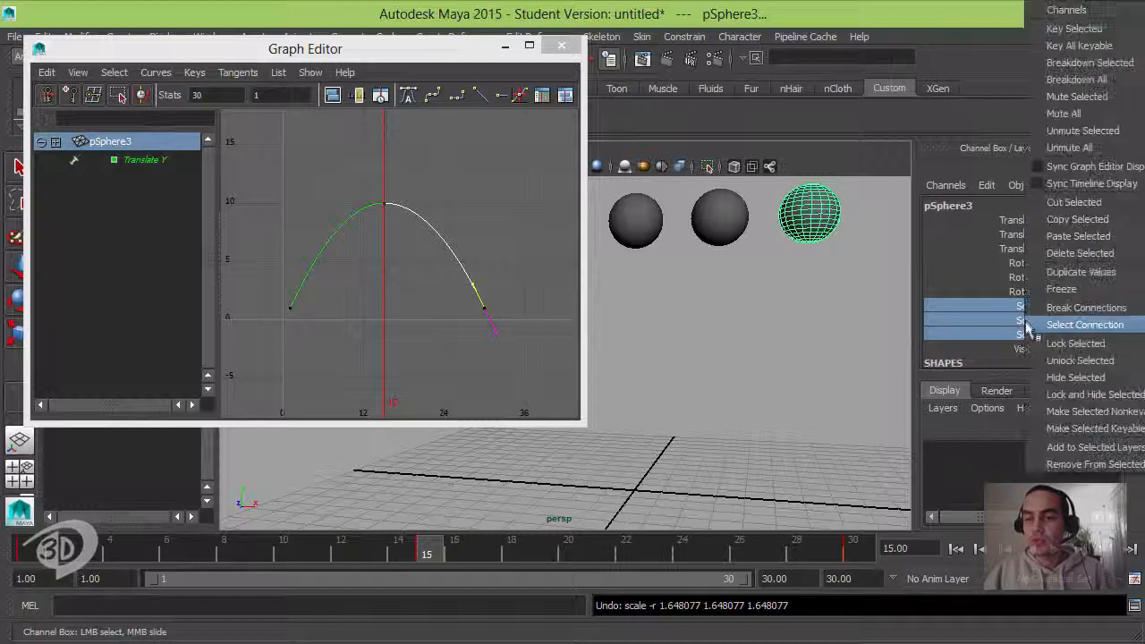
click(1069, 29)
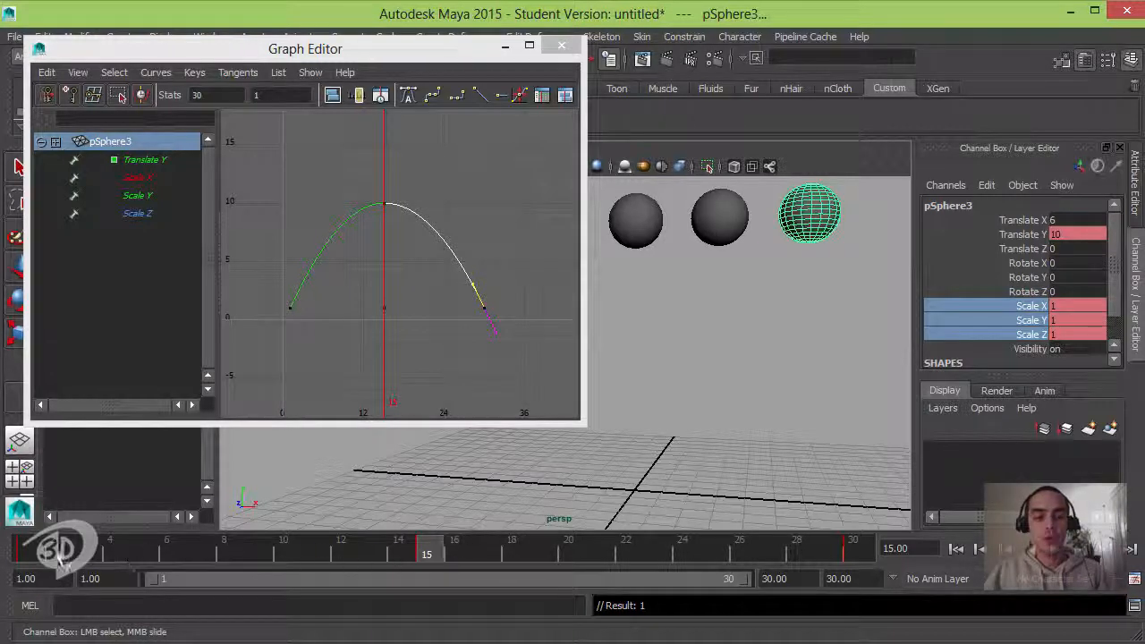
Squash the third sphere at frame 1 to Scale X and Z 1.751 and Scale Y 0.865, and key all three scale channels
click(26, 553)
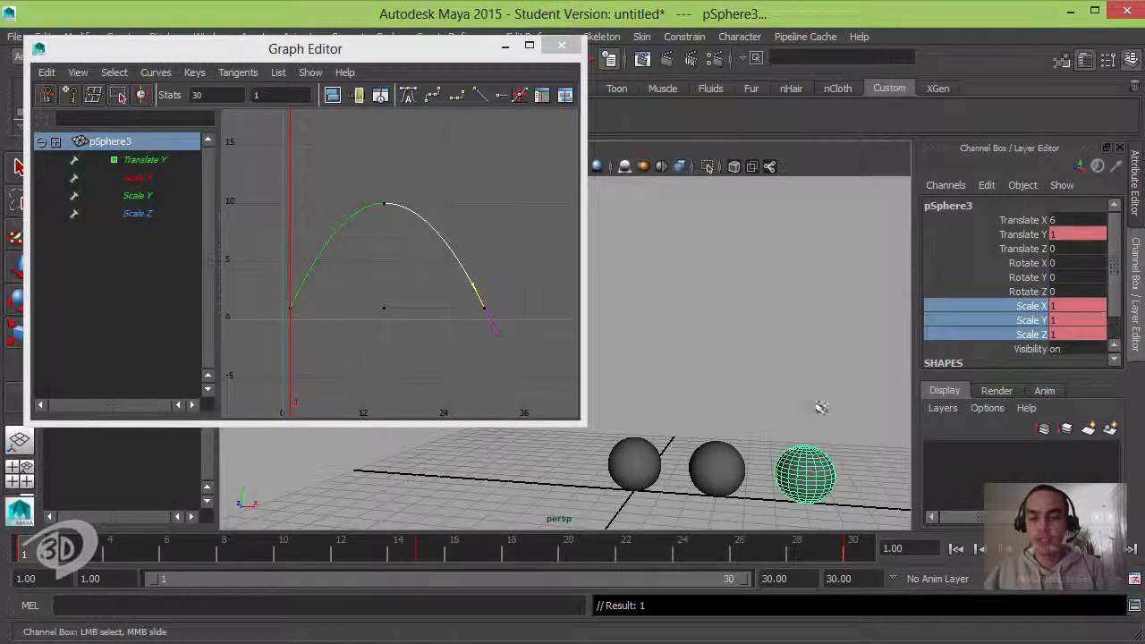
key(r)
drag(805, 475, 839, 469)
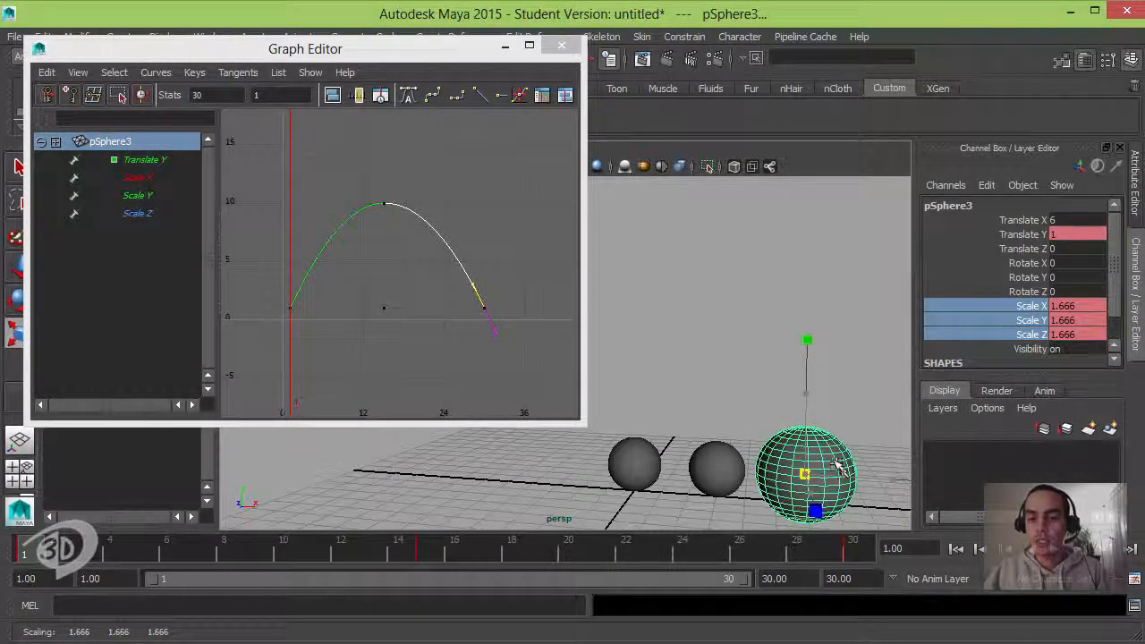
drag(808, 342, 804, 426)
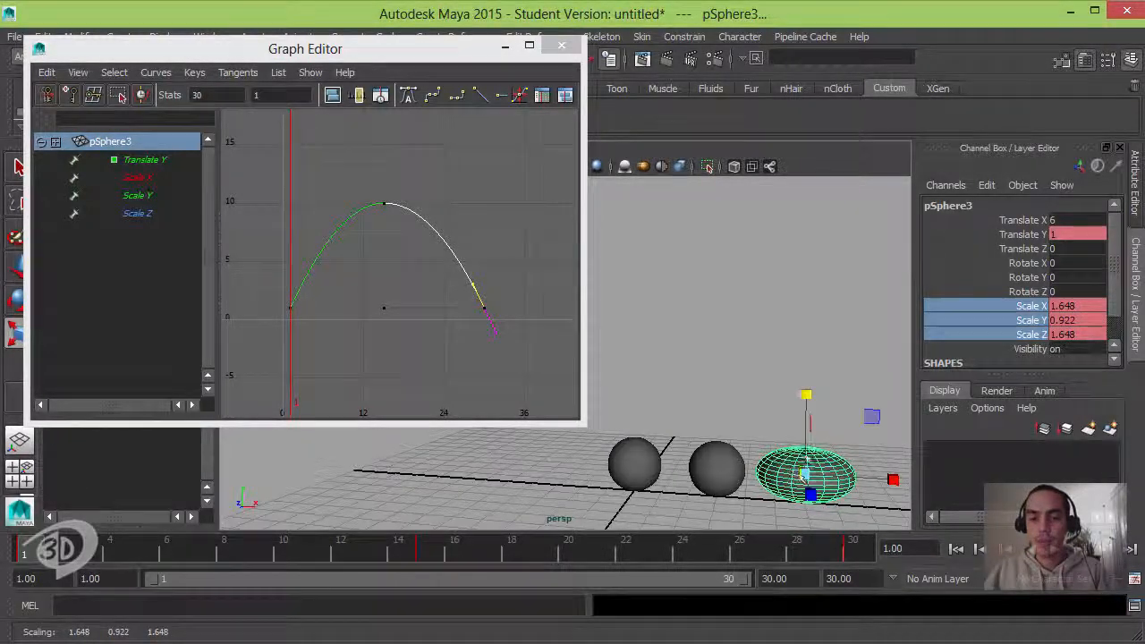
drag(805, 474, 806, 395)
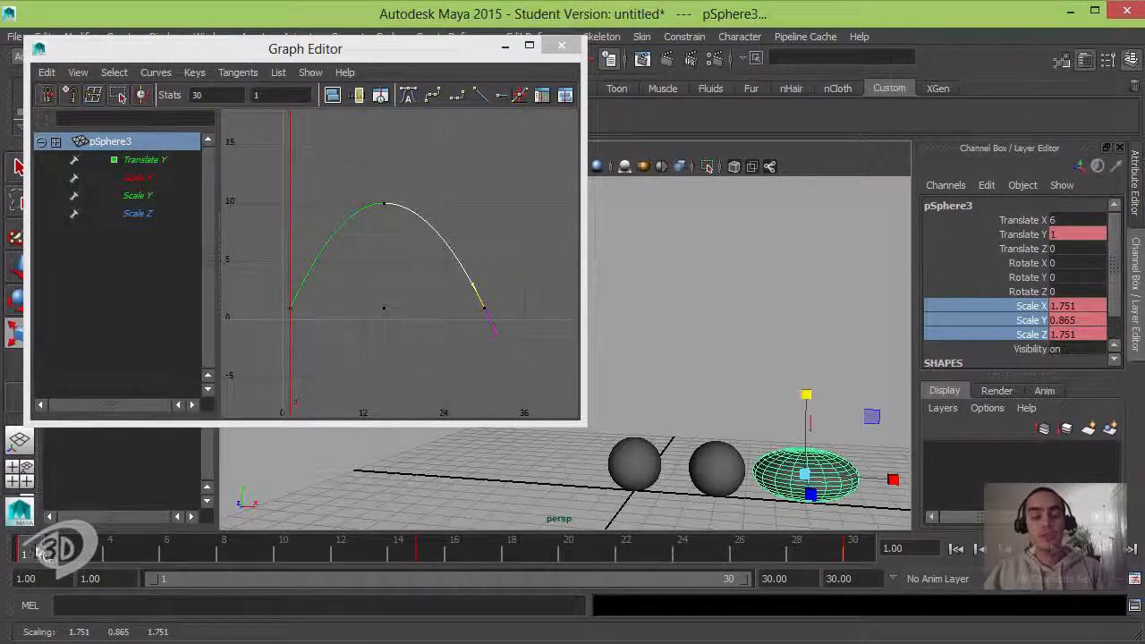
right_click(1028, 320)
click(1038, 27)
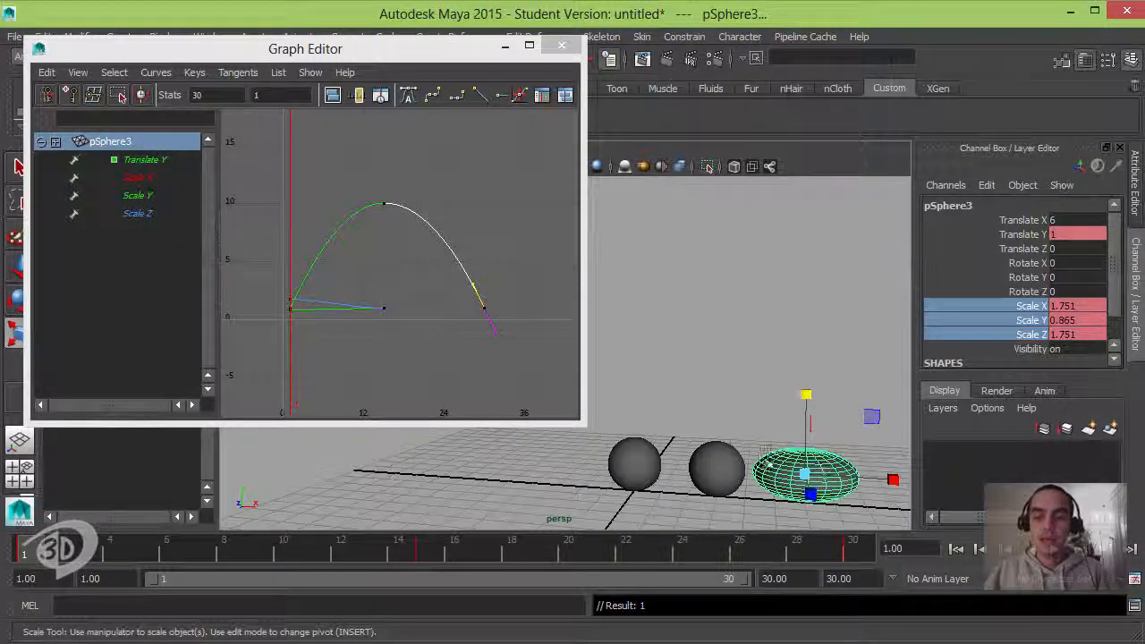
Key the third sphere's squashed frame 1 scale at frame 30, preview the playback and return to the first frame
click(852, 549)
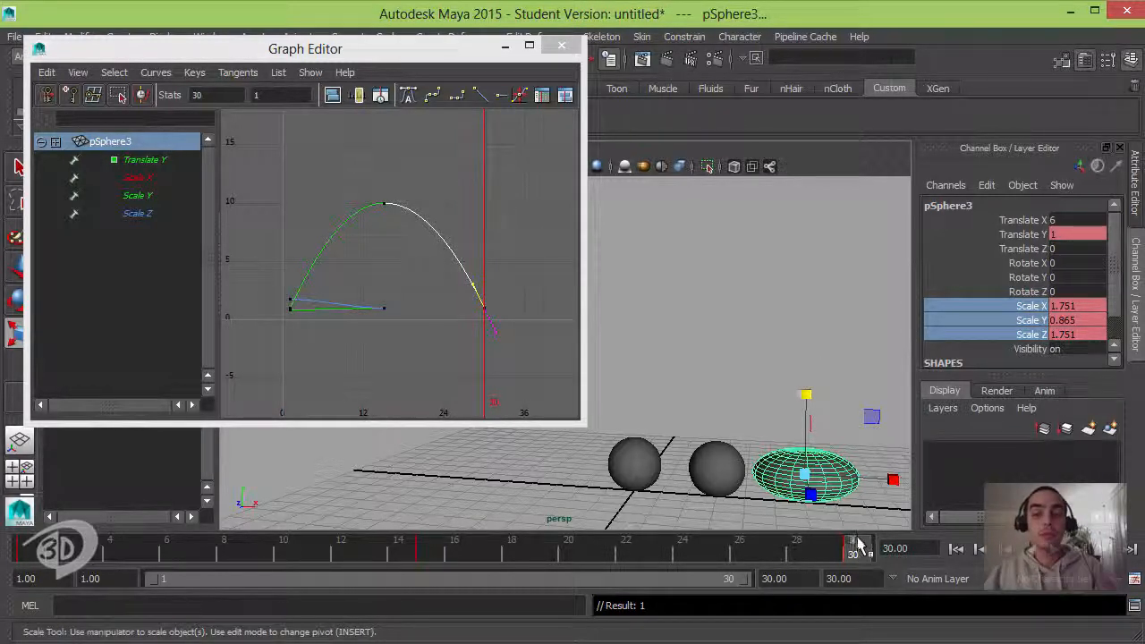
right_click(1024, 326)
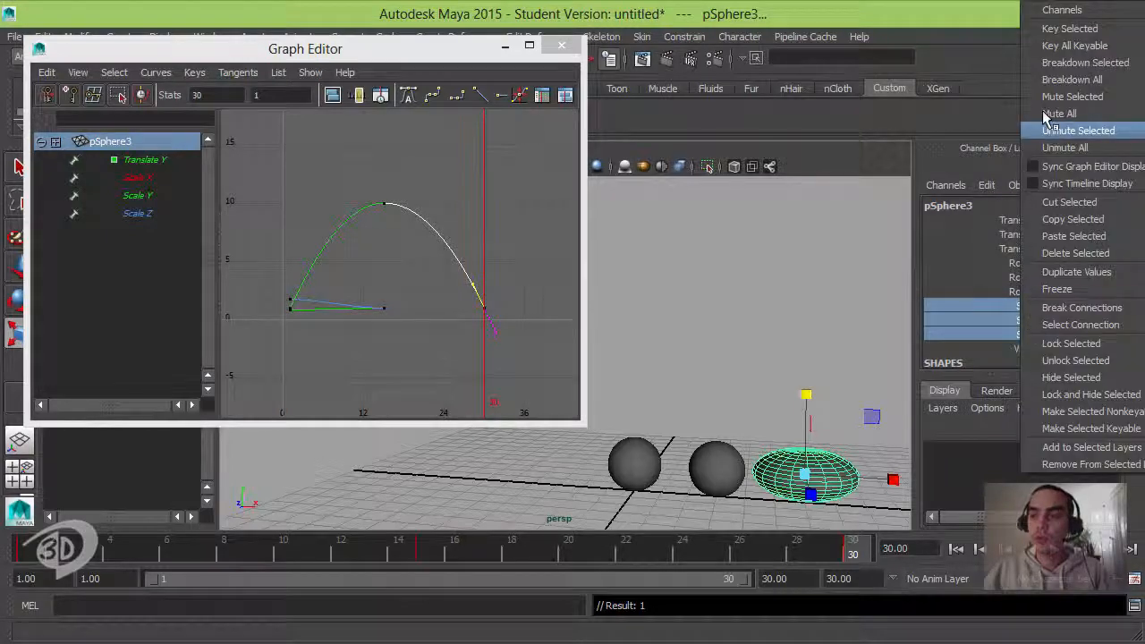
click(1051, 32)
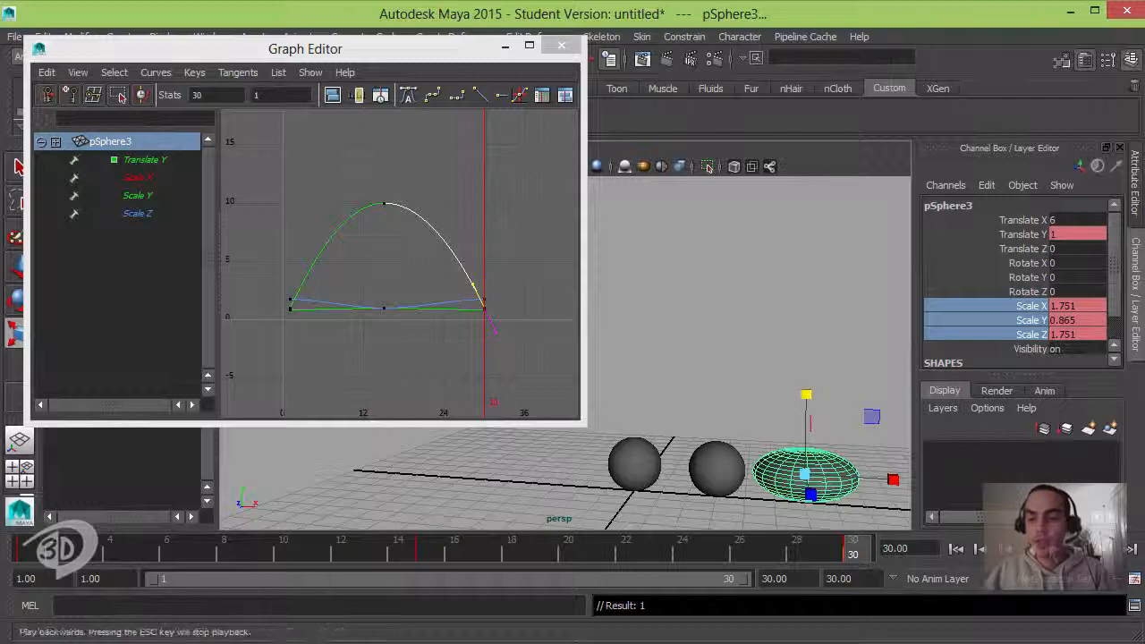
click(1056, 549)
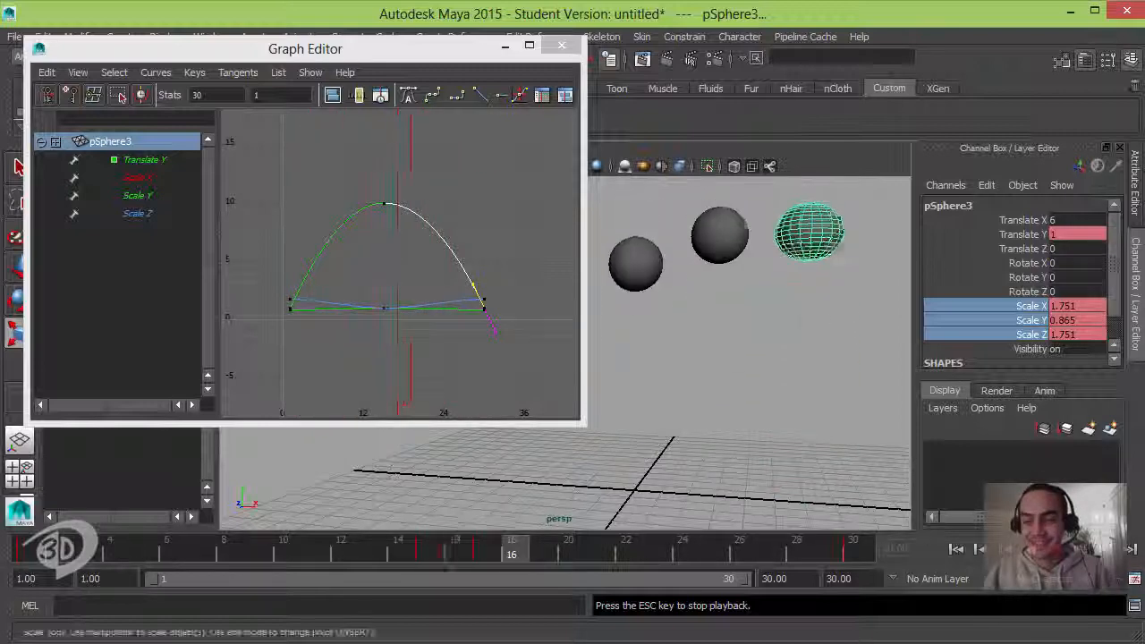
click(1056, 550)
click(954, 550)
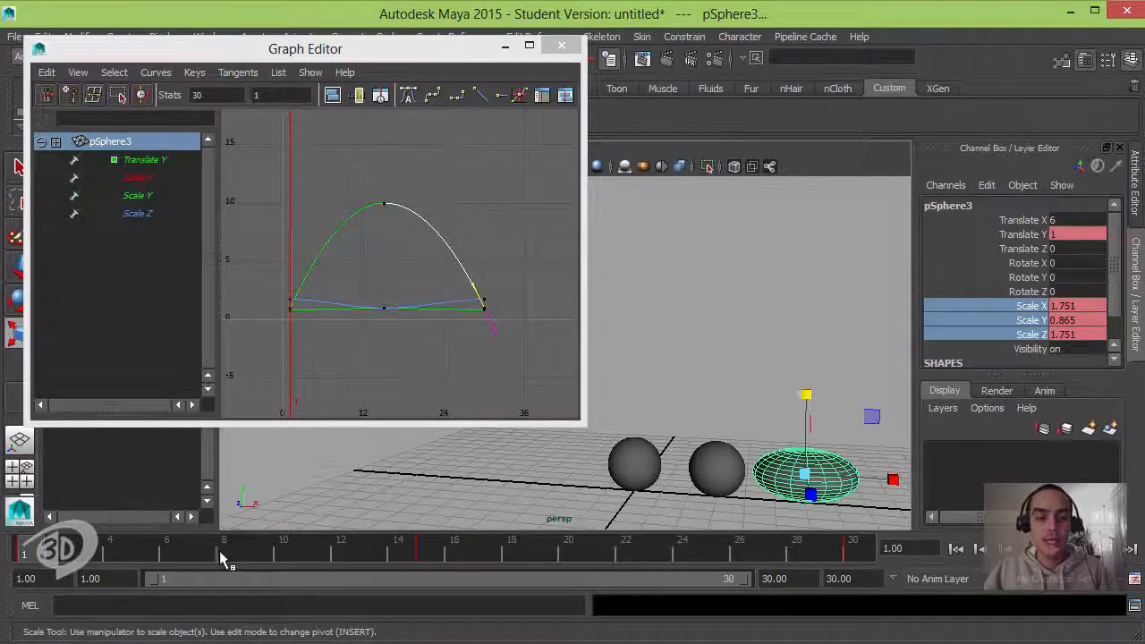
Reset the third sphere's Scale X, Y and Z to 1 at frame 8
click(223, 552)
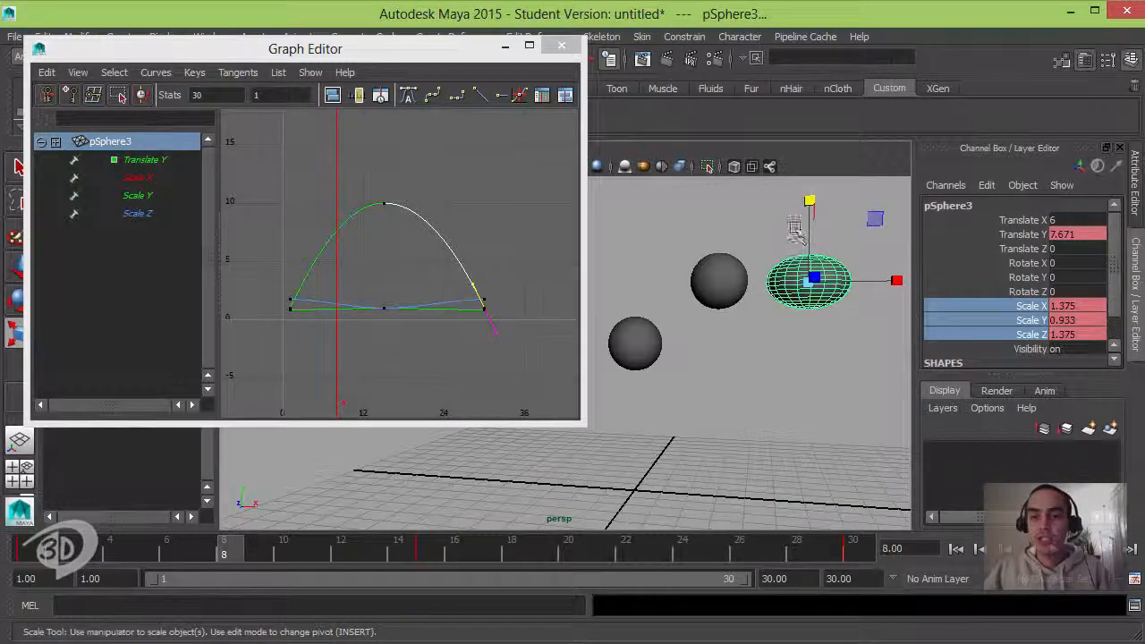
drag(810, 201, 832, 202)
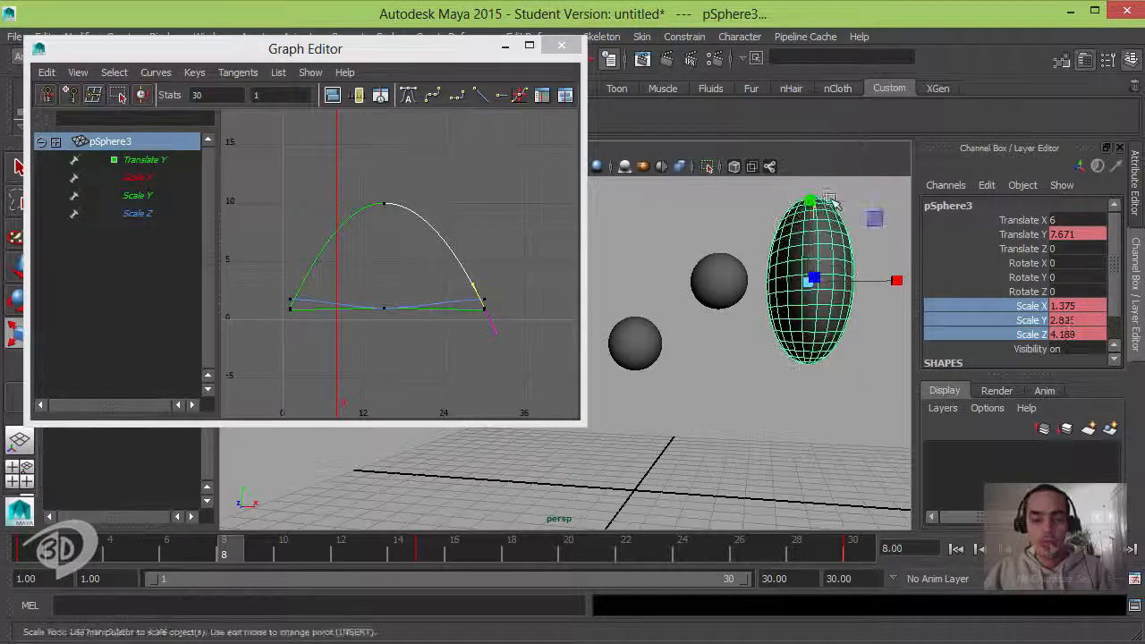
key(ctrl+z)
drag(1073, 306, 1076, 335)
text(1)
key(Return)
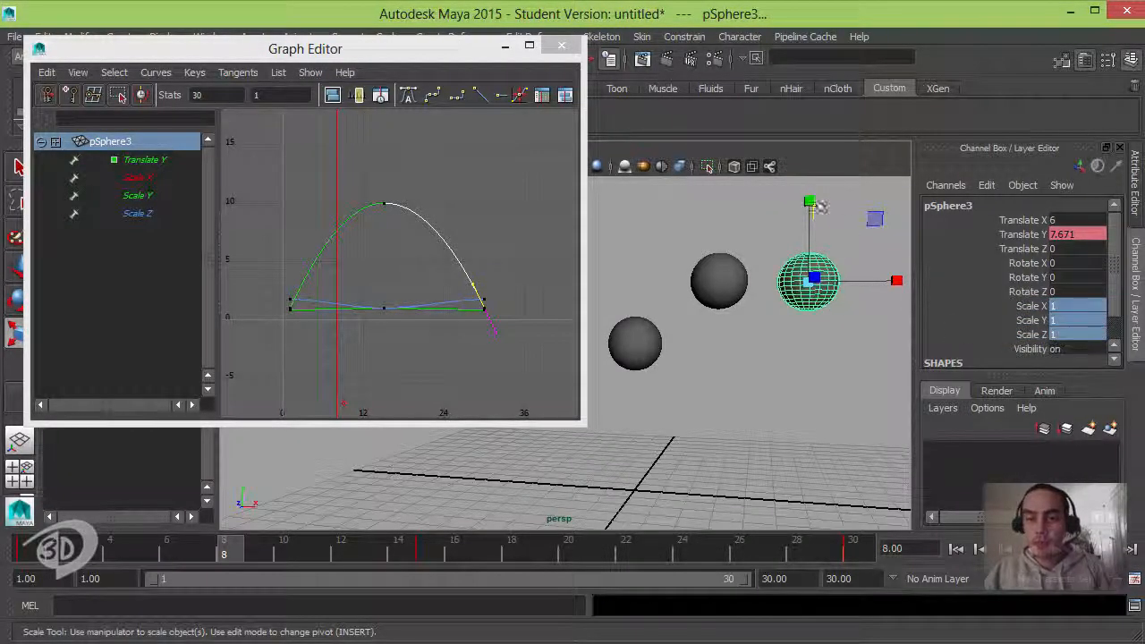
Stretch the third sphere to Scale Y 1.932 with Scale X and Z at 0.8, and key the three scale channels at frame 8
drag(808, 203, 813, 123)
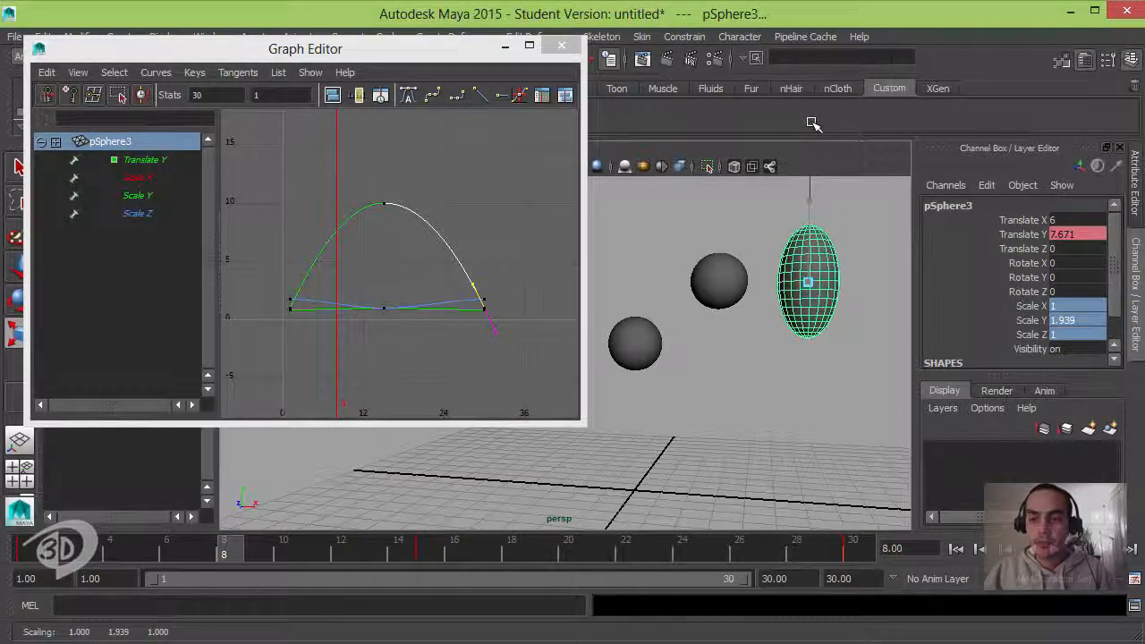
click(1029, 305)
ctrl+click(1033, 334)
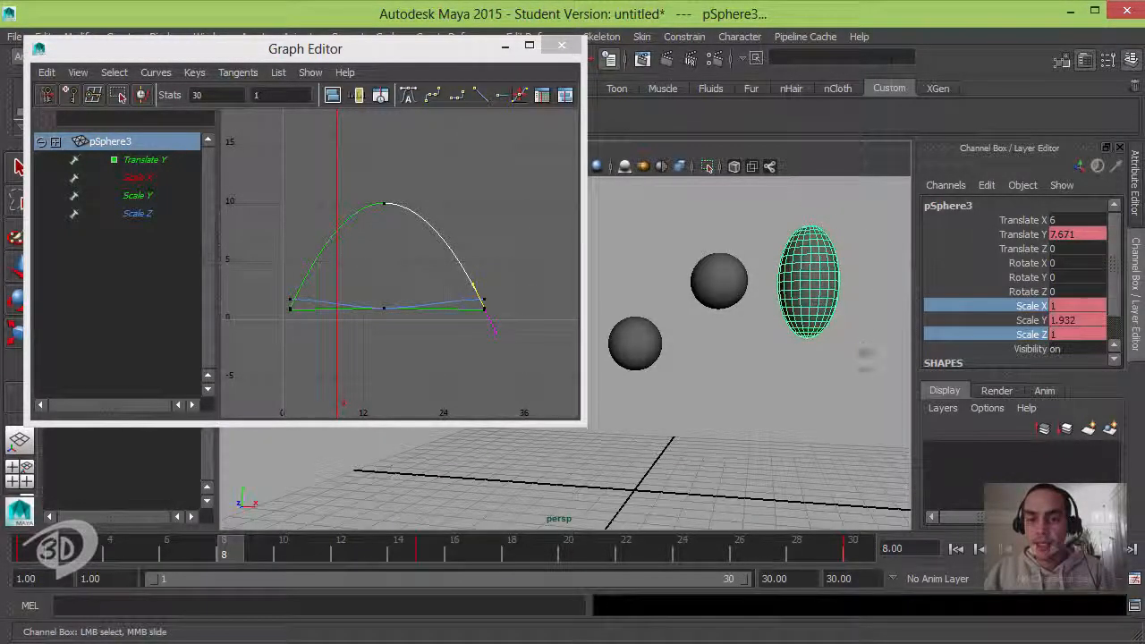
middle_drag(865, 353, 851, 360)
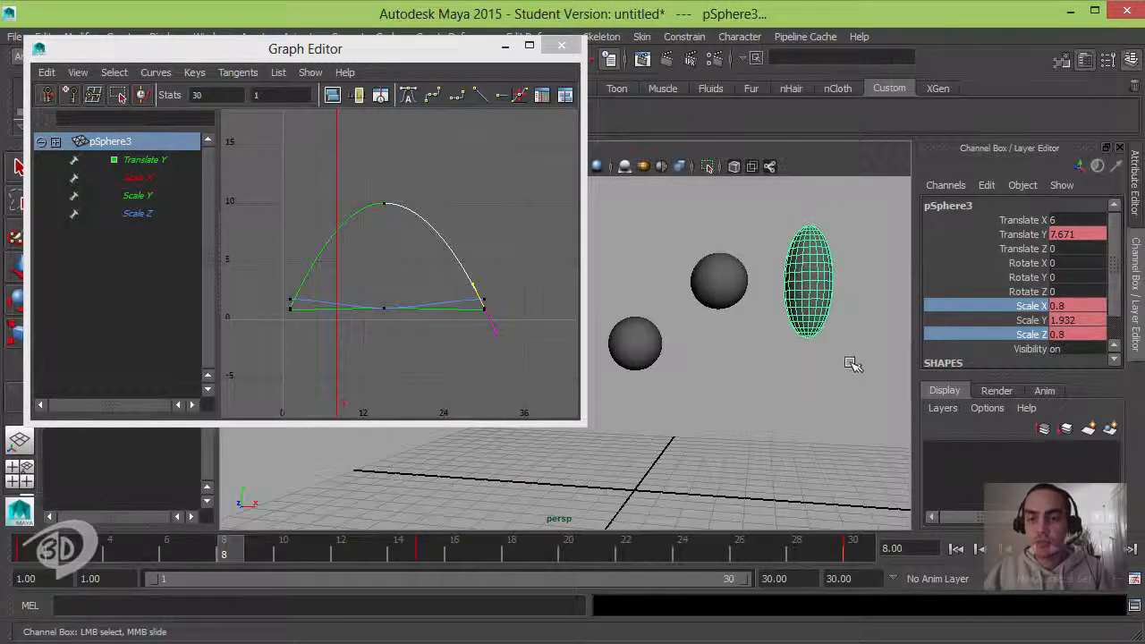
drag(1036, 307, 1029, 335)
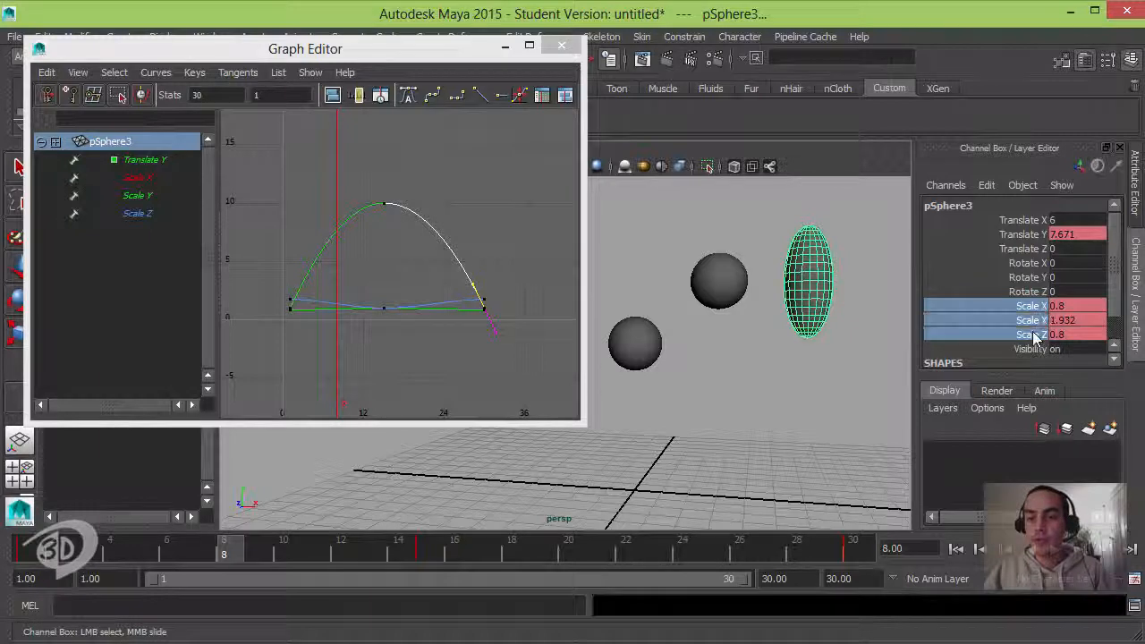
right_click(1022, 325)
click(1060, 31)
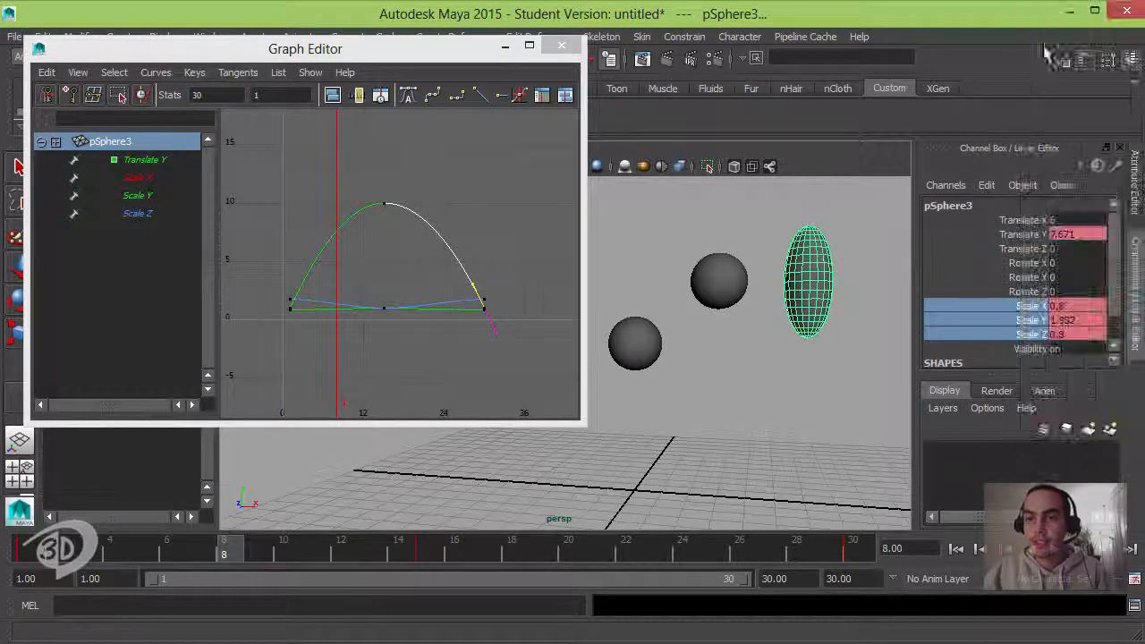
Key the third sphere's stretched frame 8 scale at frame 21 and preview the playback from the start
click(605, 551)
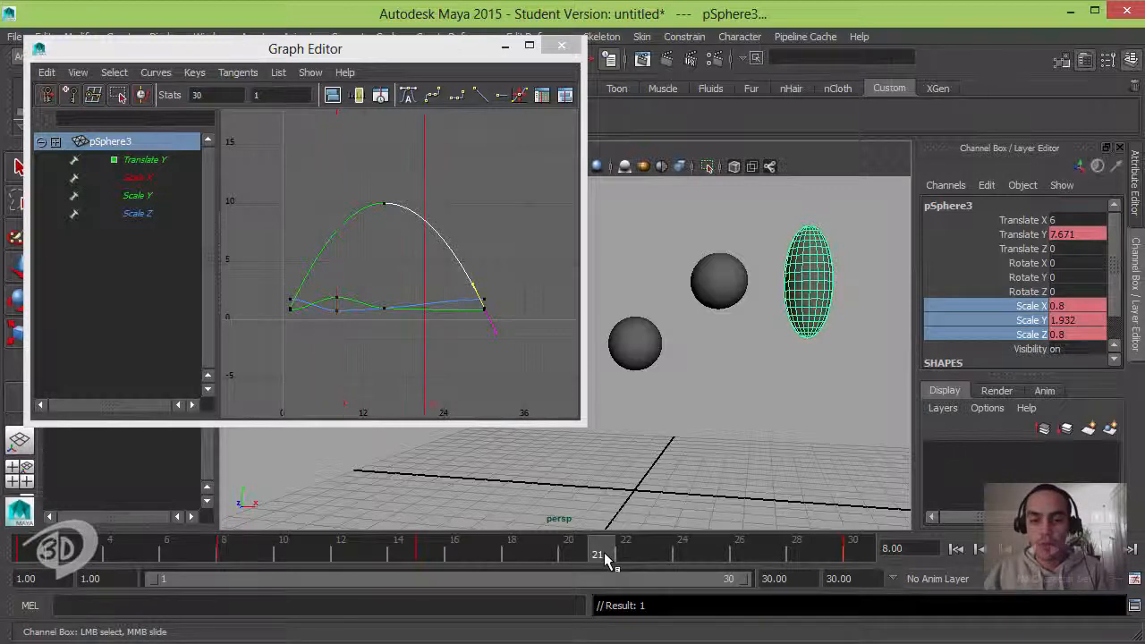
right_click(1029, 329)
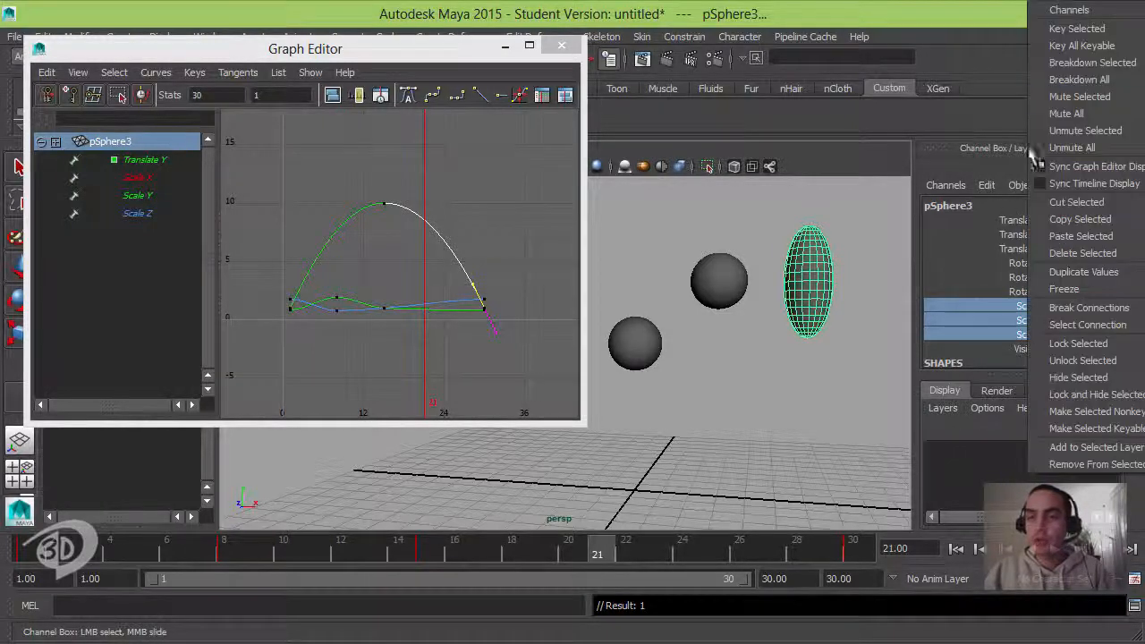
click(1029, 33)
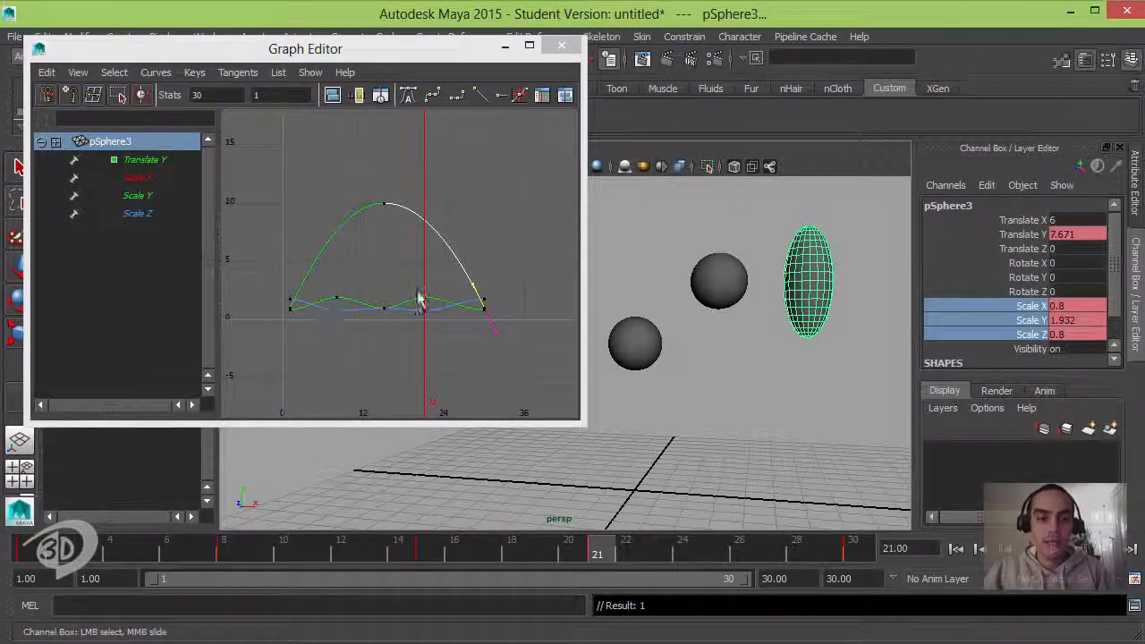
scroll(445, 306, up, 5)
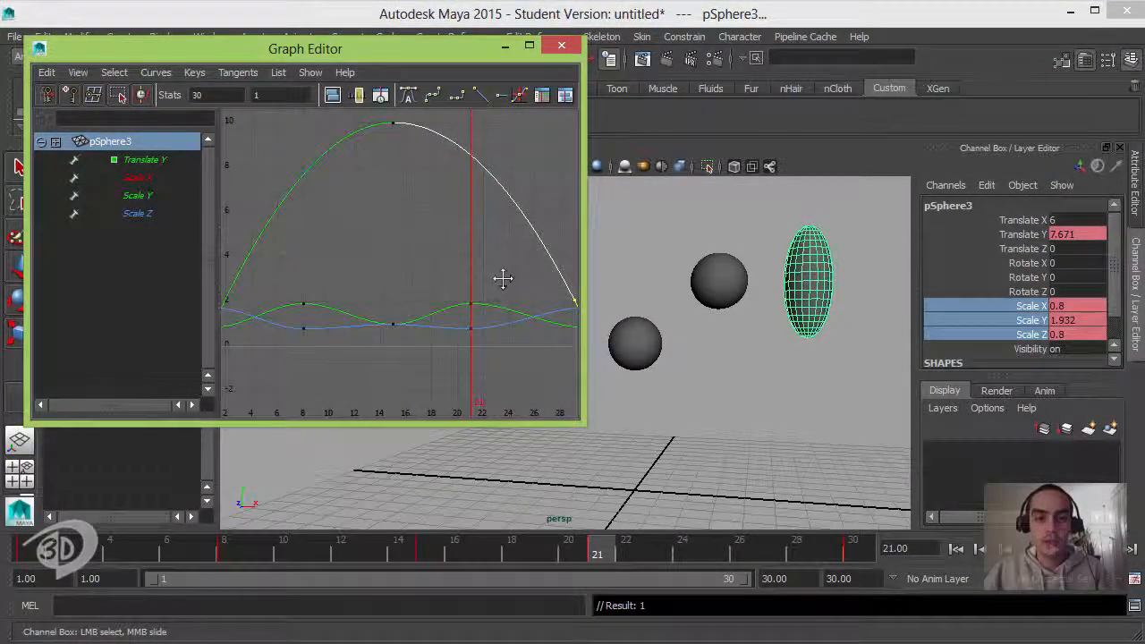
scroll(490, 276, up, 1)
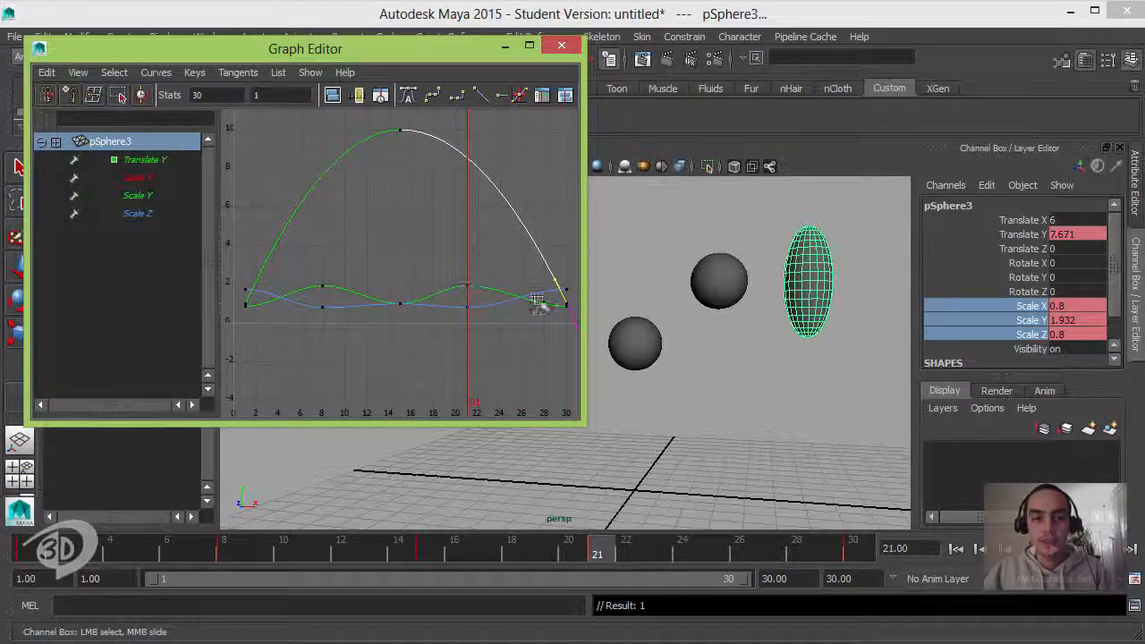
click(958, 551)
click(1057, 549)
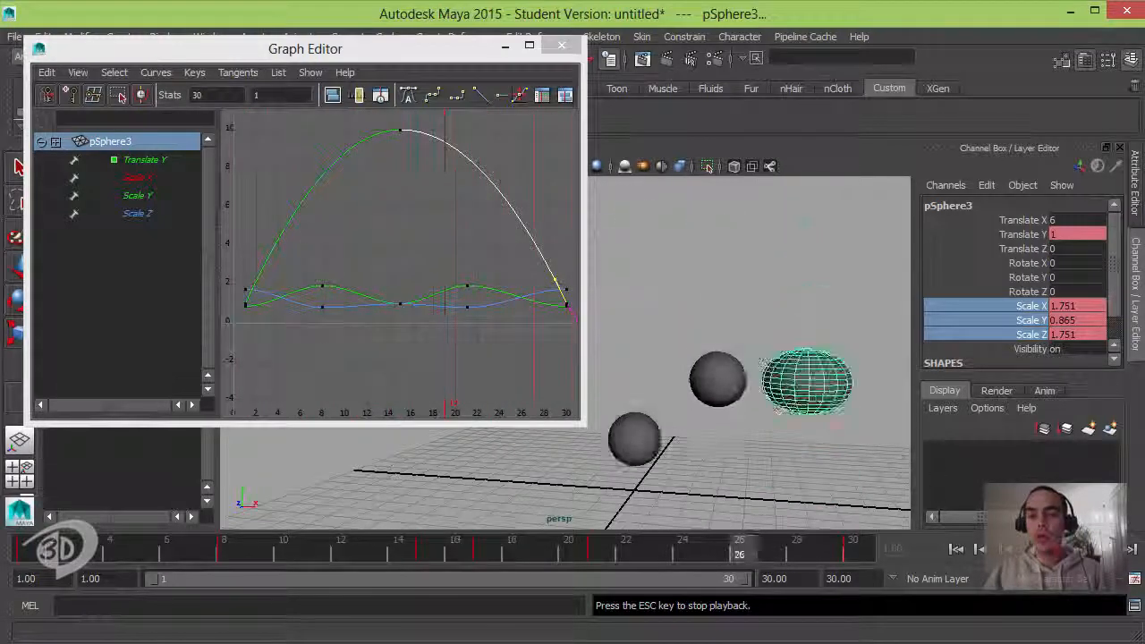
click(1056, 549)
Carry the third sphere's stretched scale from frame 21 to frame 27 and key its three scale channels there
drag(416, 546, 747, 553)
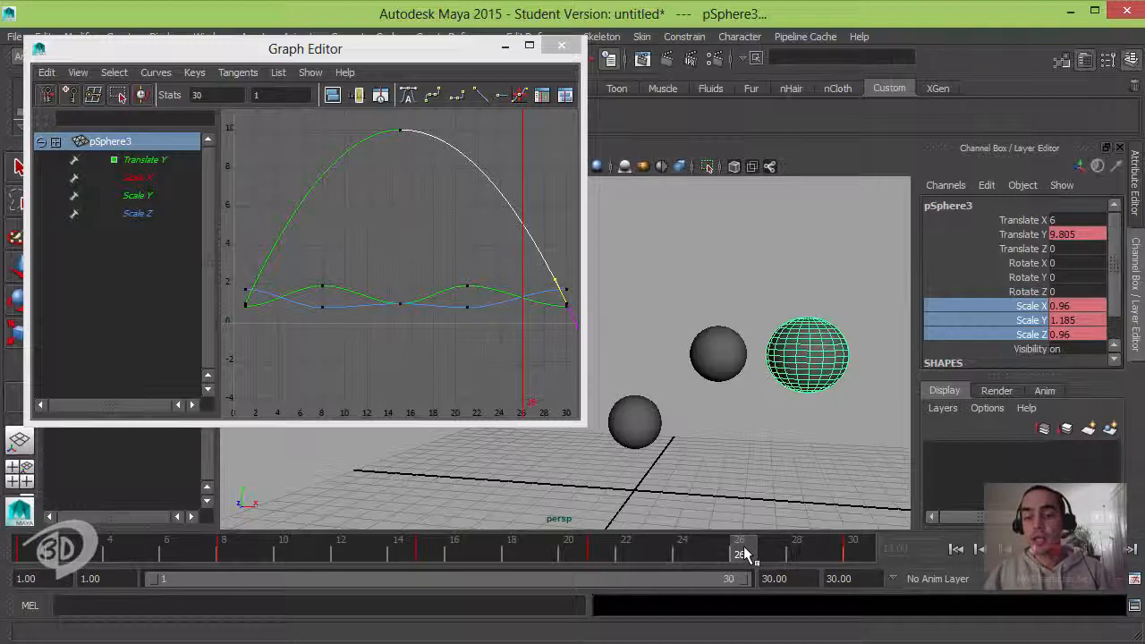
mouse_move(747, 554)
mouse_down()
mouse_move(864, 549)
mouse_move(597, 551)
mouse_up()
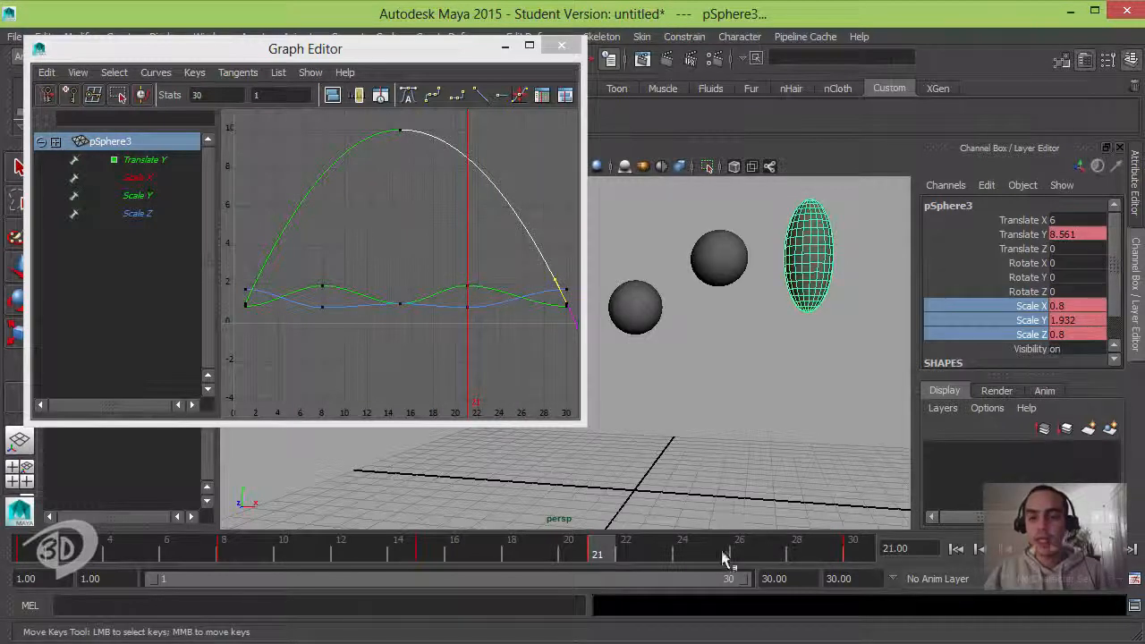
click(768, 553)
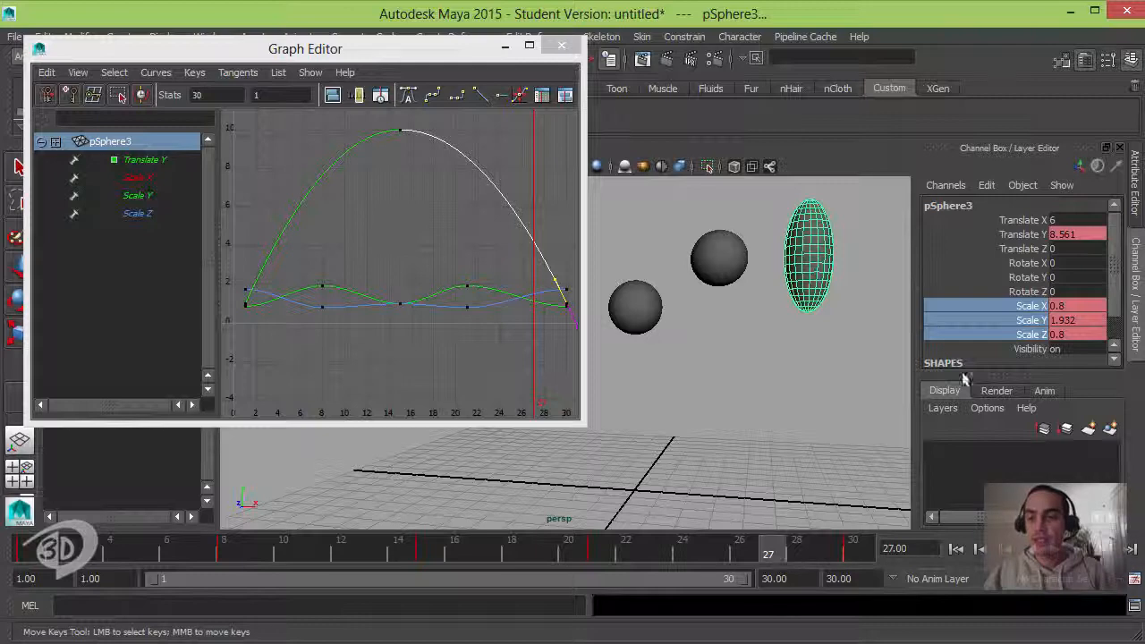
right_click(1024, 320)
click(1072, 28)
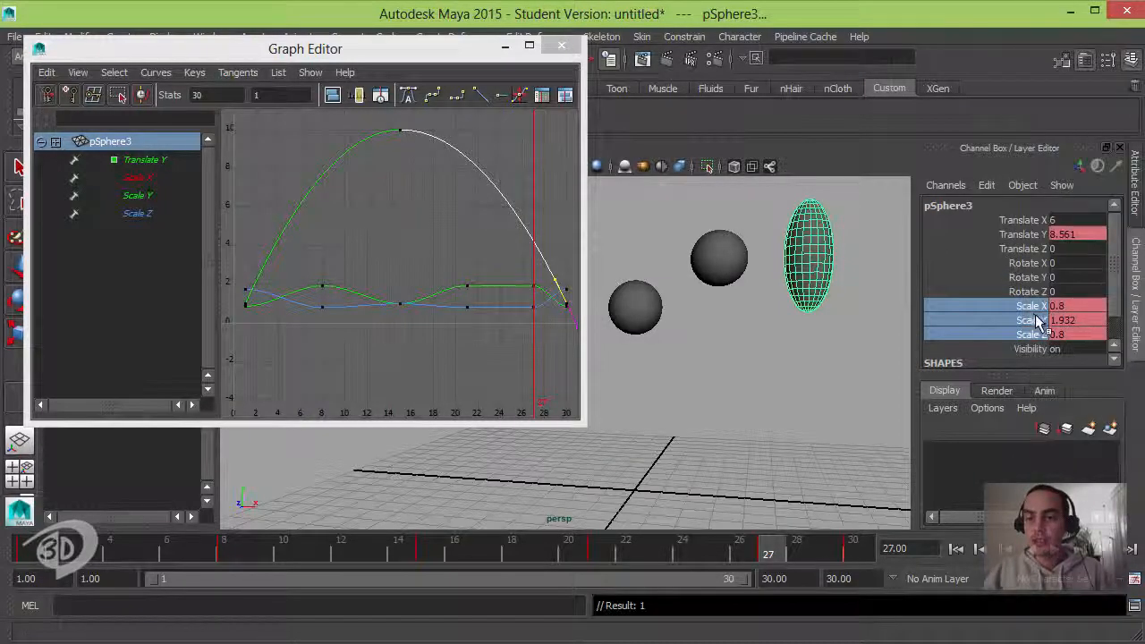
Move the third sphere's stretched scale keys from frame 27 to frame 28 in the Graph Editor and review the playback
click(1057, 549)
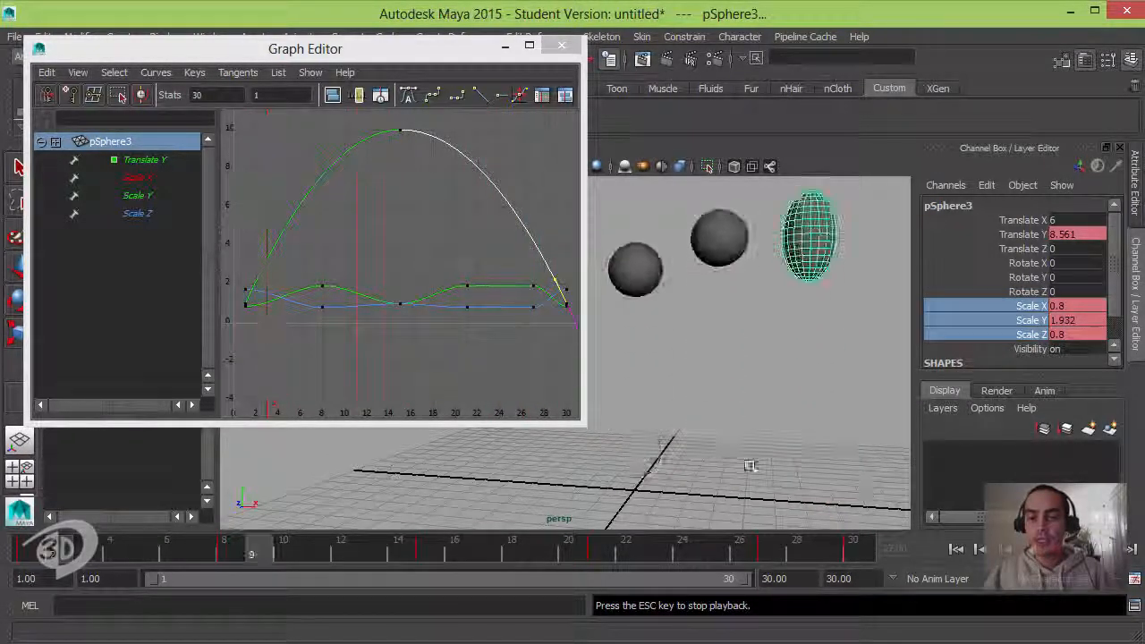
mouse_move(483, 555)
mouse_down()
mouse_move(430, 549)
mouse_move(665, 560)
mouse_move(886, 548)
mouse_move(795, 548)
mouse_up()
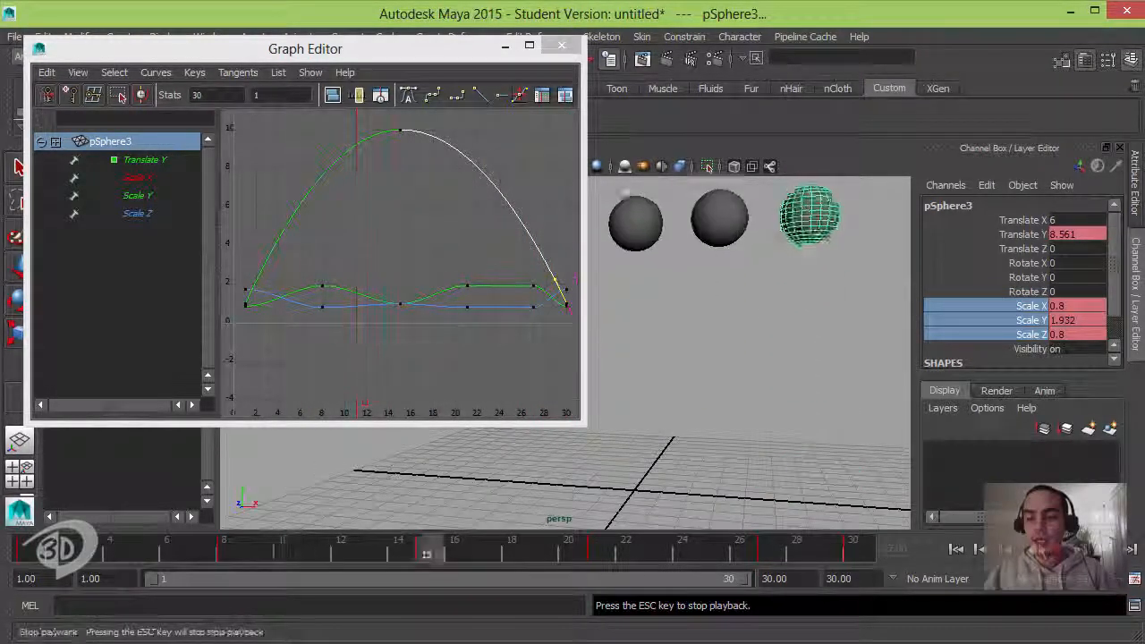
click(767, 554)
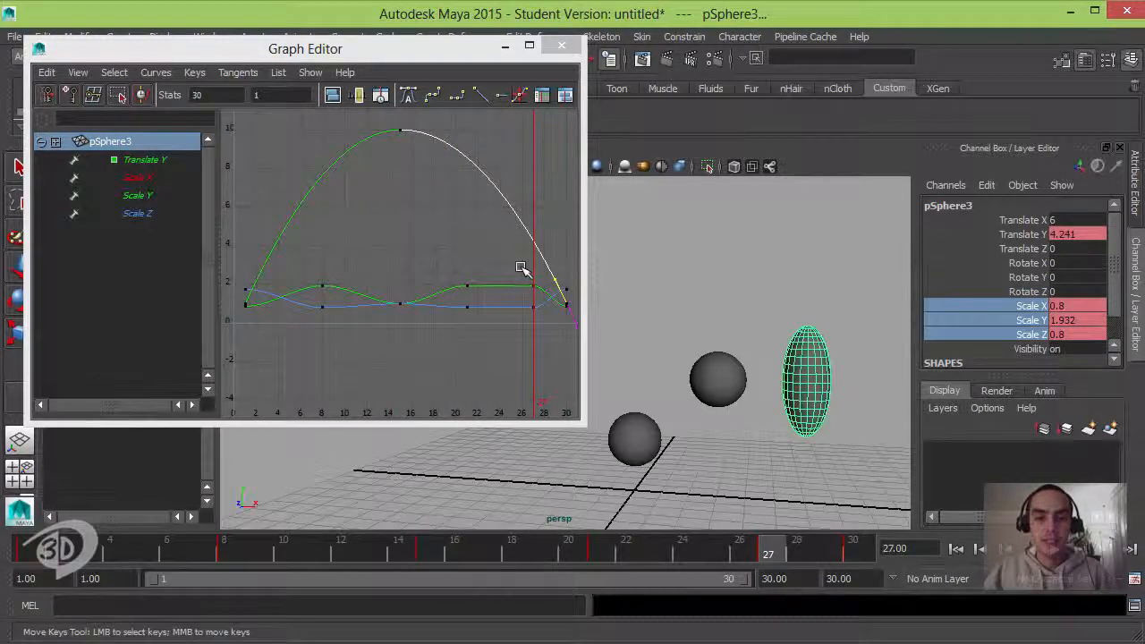
drag(522, 268, 541, 347)
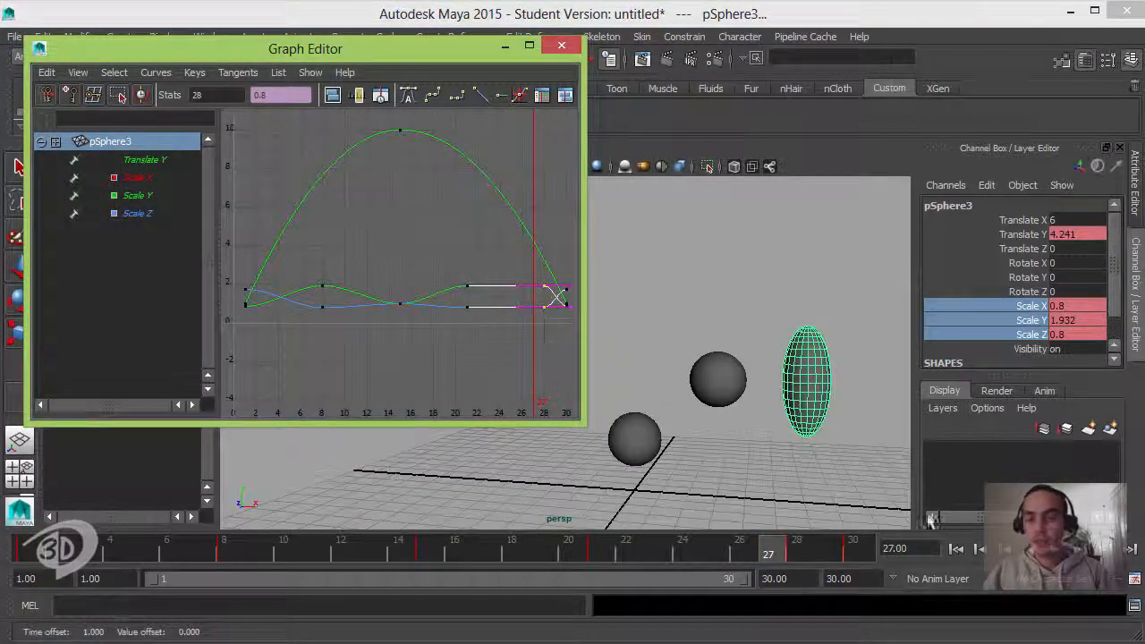
click(1054, 553)
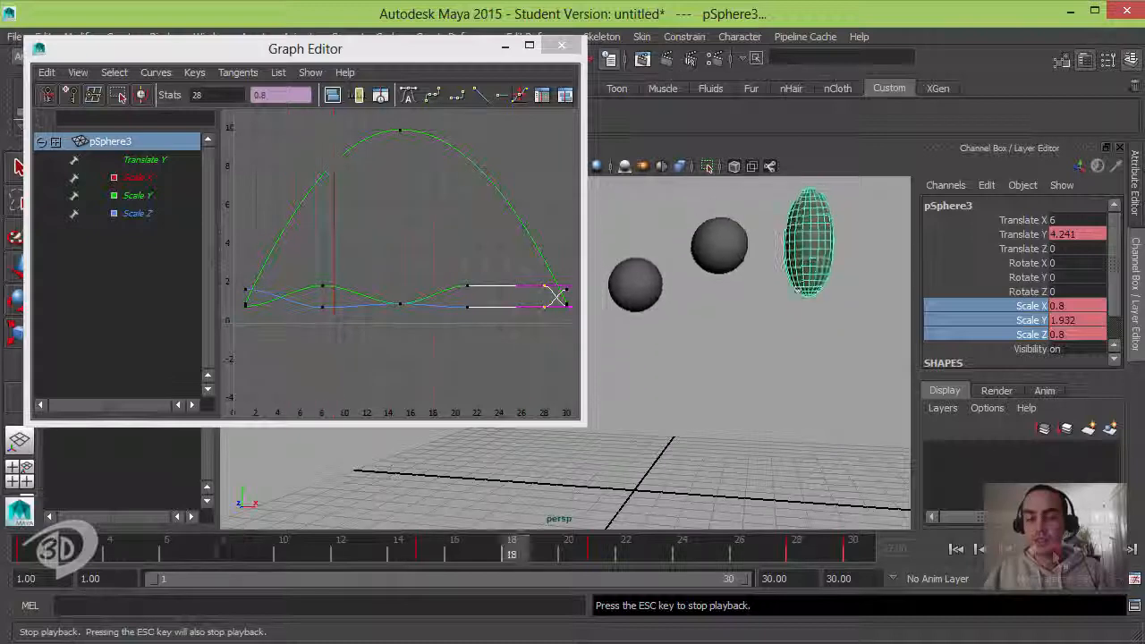
key(Escape)
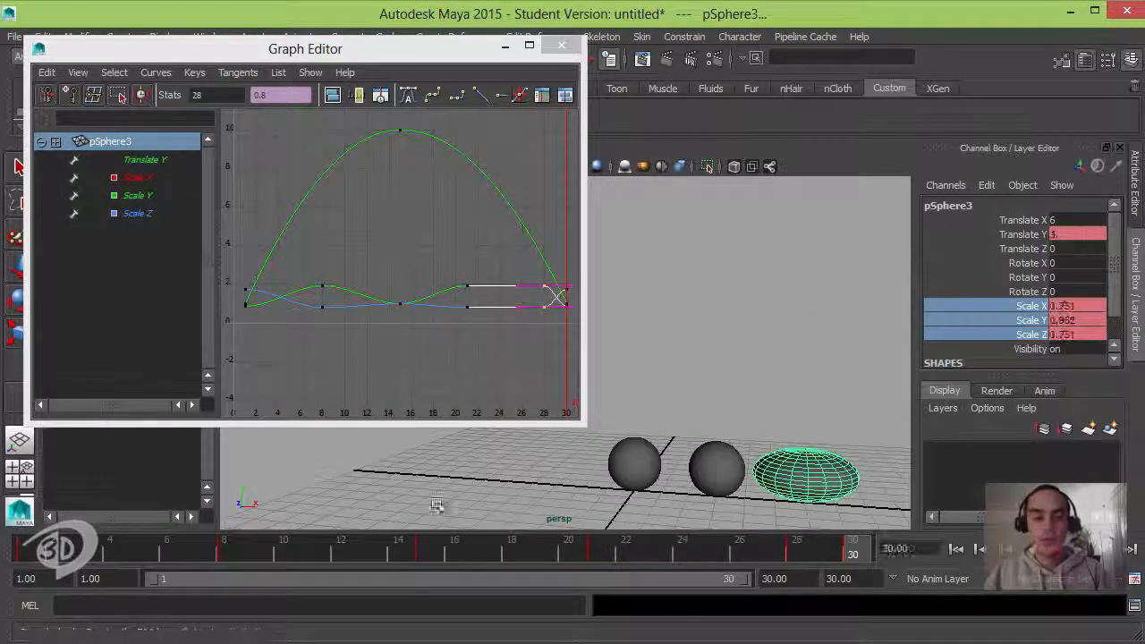
drag(732, 554, 854, 556)
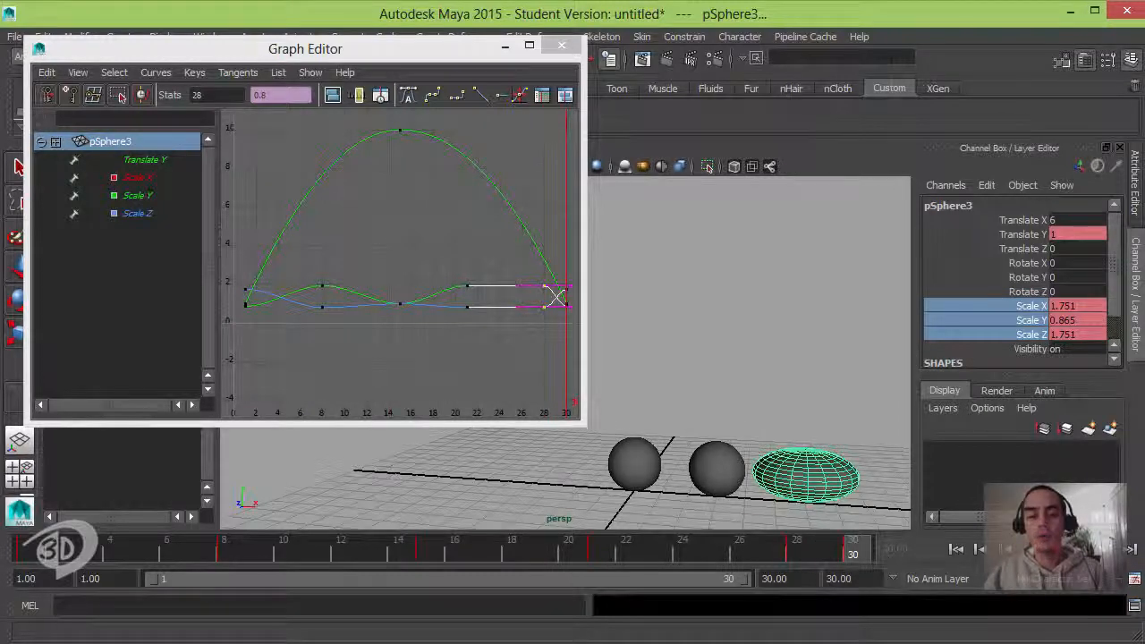
Carry the third sphere's stretched scale from frame 8 to frame 3, key its three scale channels there and preview the playback
mouse_move(65, 548)
mouse_down()
mouse_move(246, 541)
mouse_move(226, 541)
mouse_up()
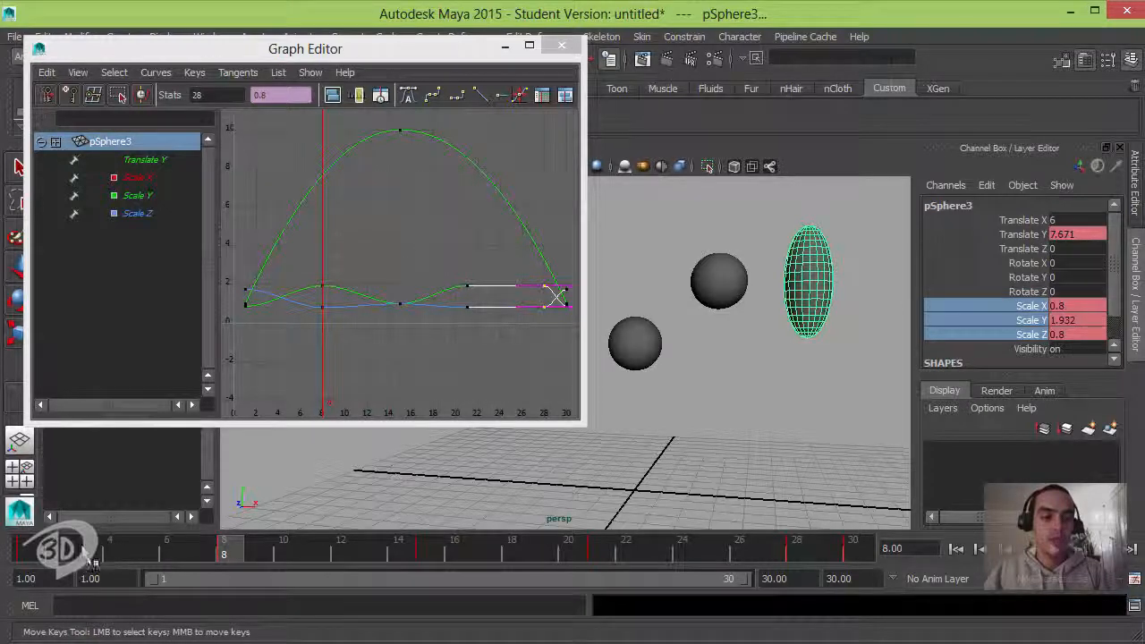
right_click(1020, 327)
click(1074, 57)
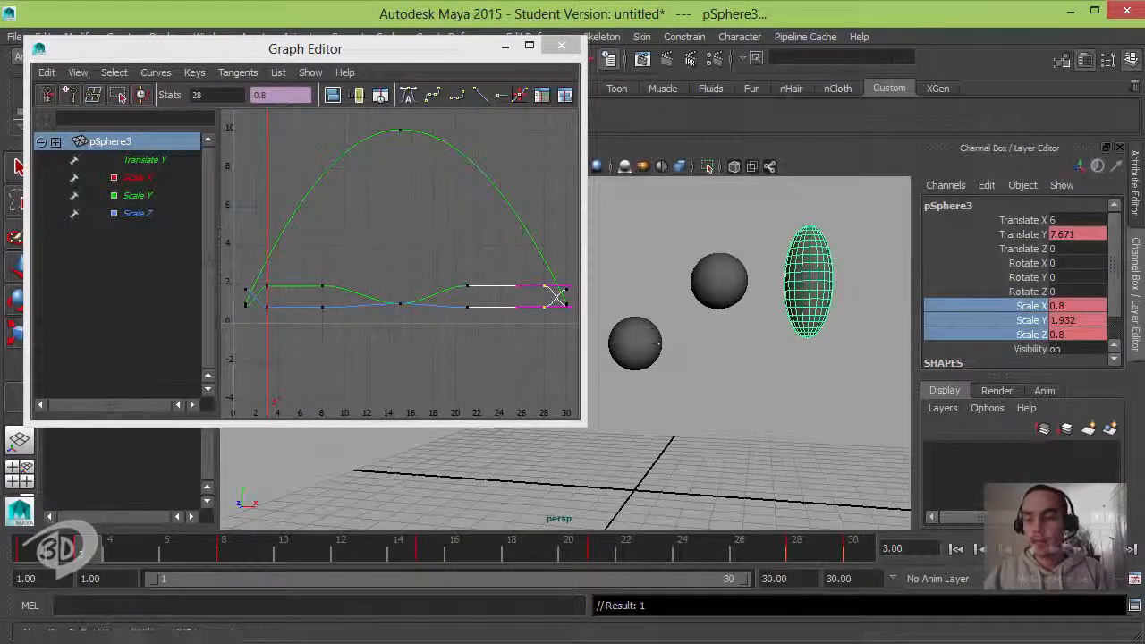
key(alt+v)
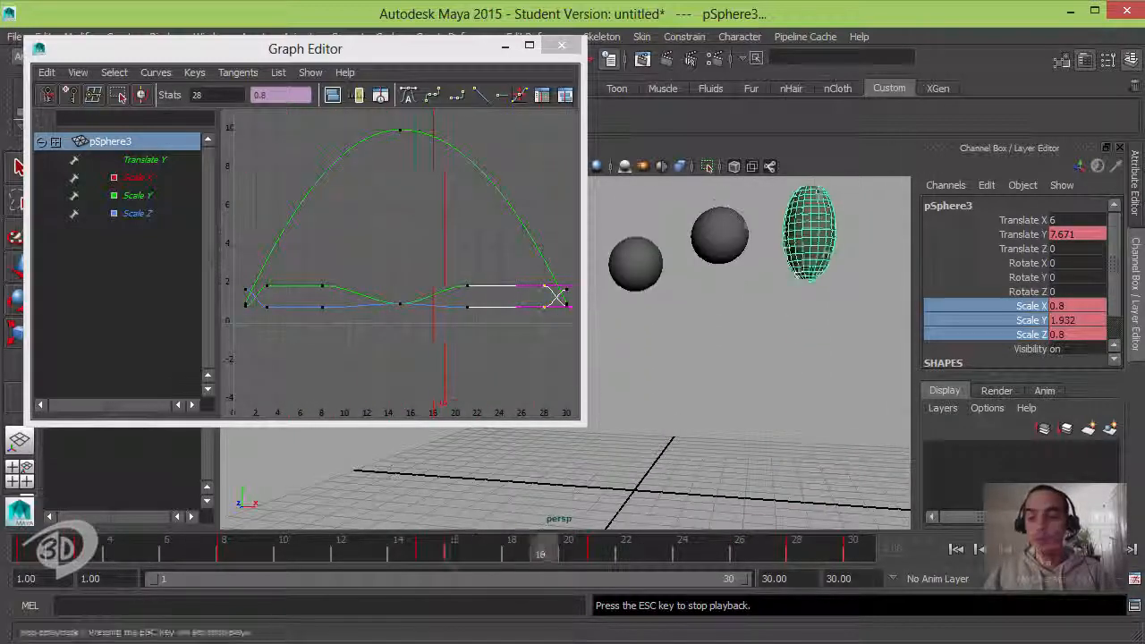
key(Escape)
Move the third sphere's frame 3 scale keys to frame 4 and apply spline tangents to the stretched keys at frames 4, 8, 21 and 28
drag(239, 273, 273, 328)
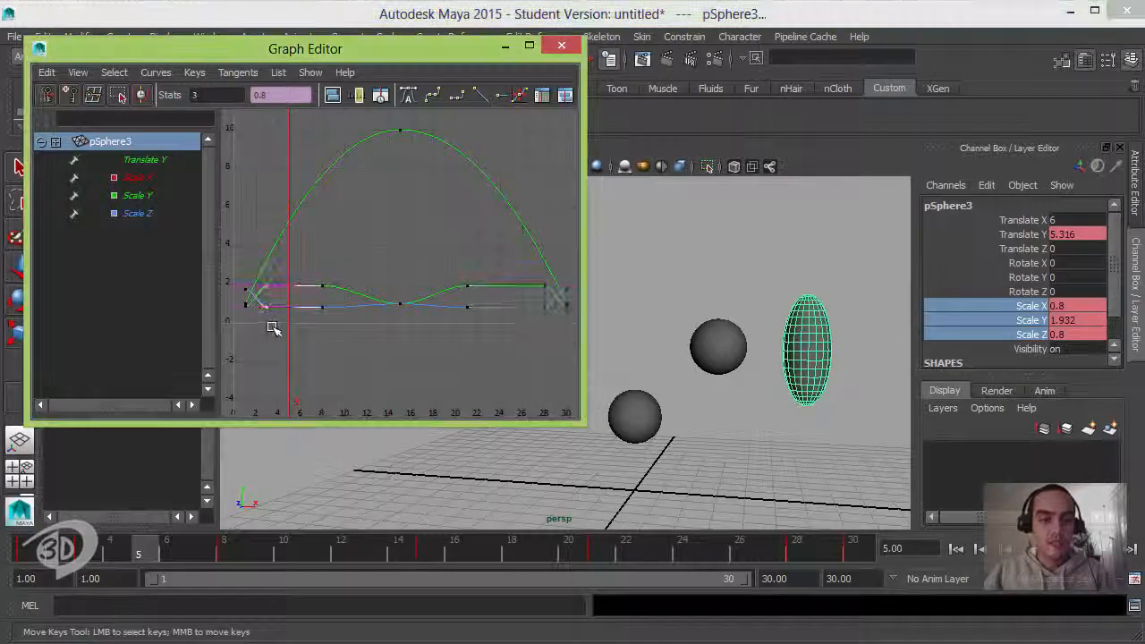
click(354, 255)
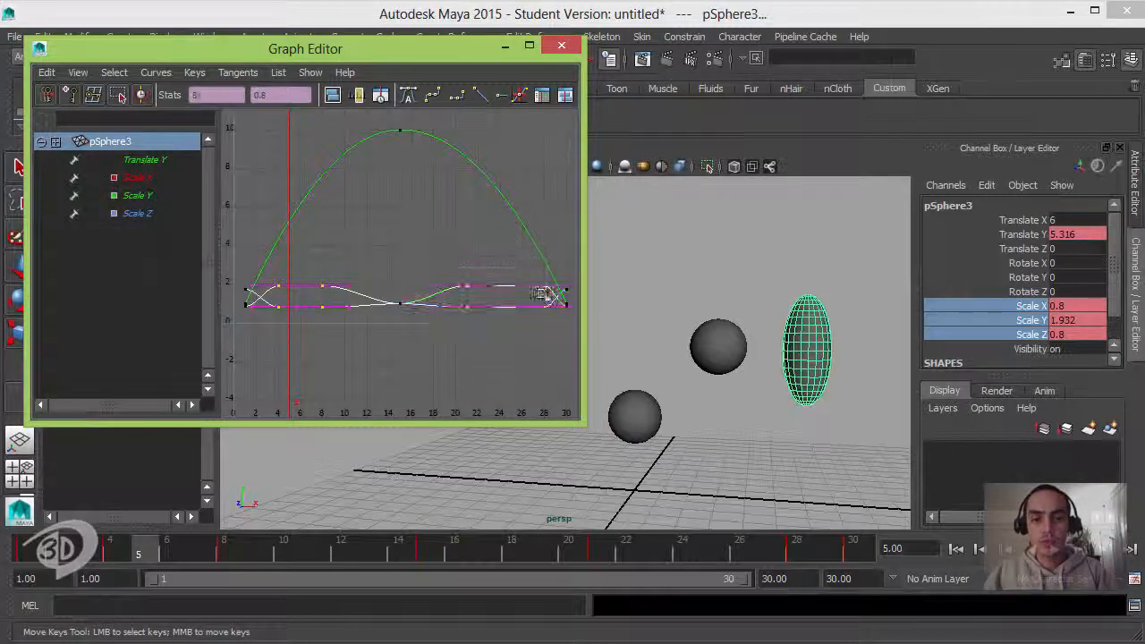
click(436, 101)
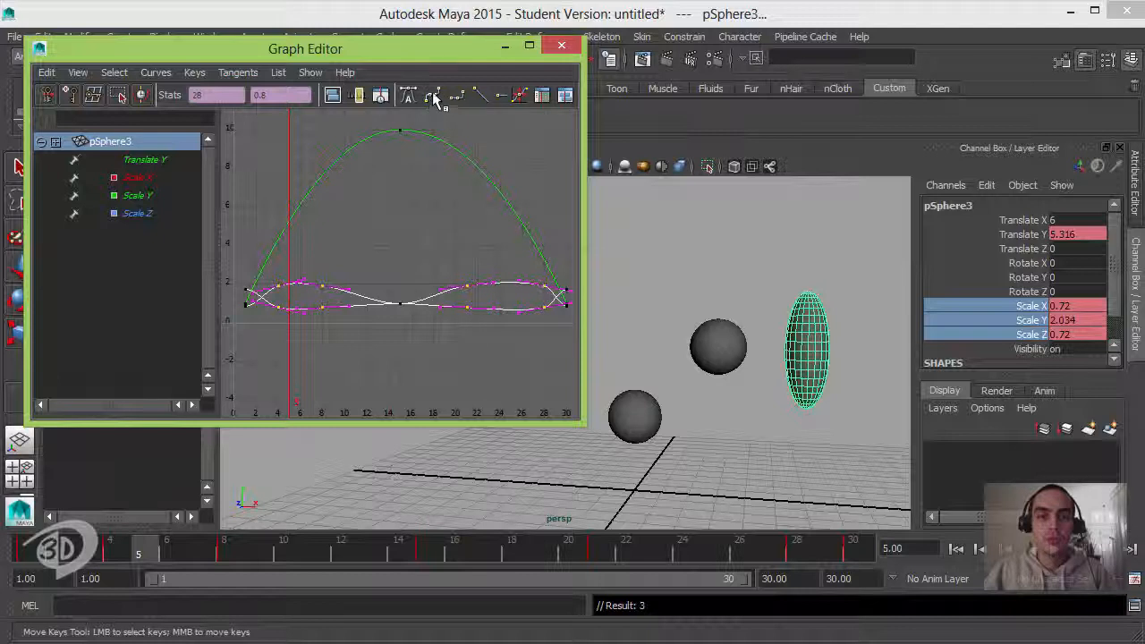
click(553, 308)
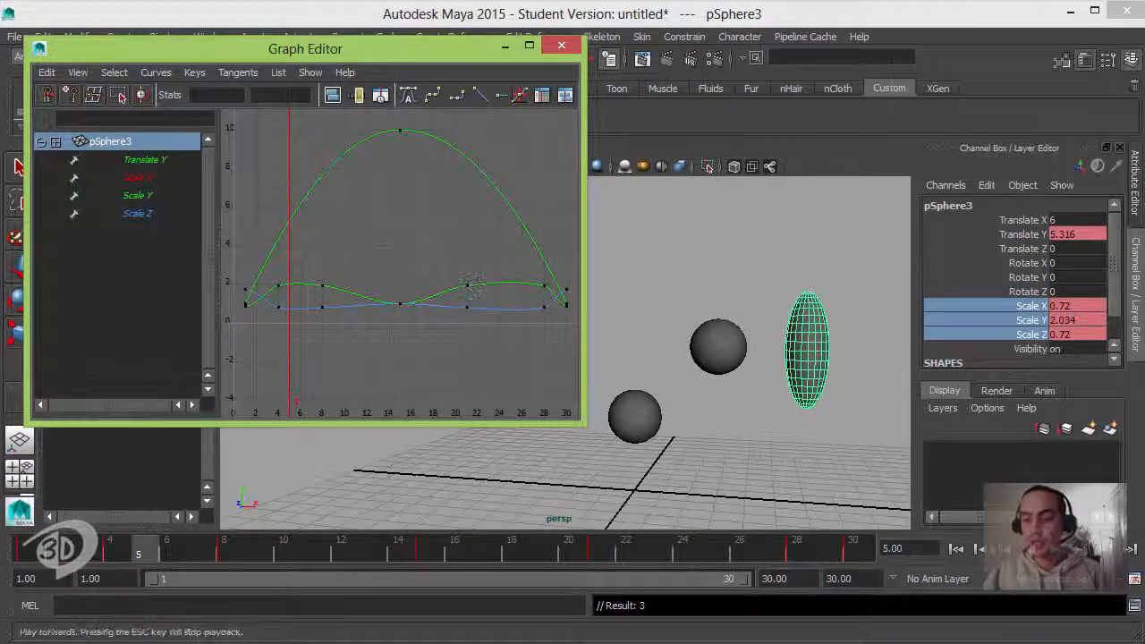
Play the animation from the start to review the third sphere's squash and stretch, both with the sphere deselected and reselected
click(956, 549)
click(1056, 549)
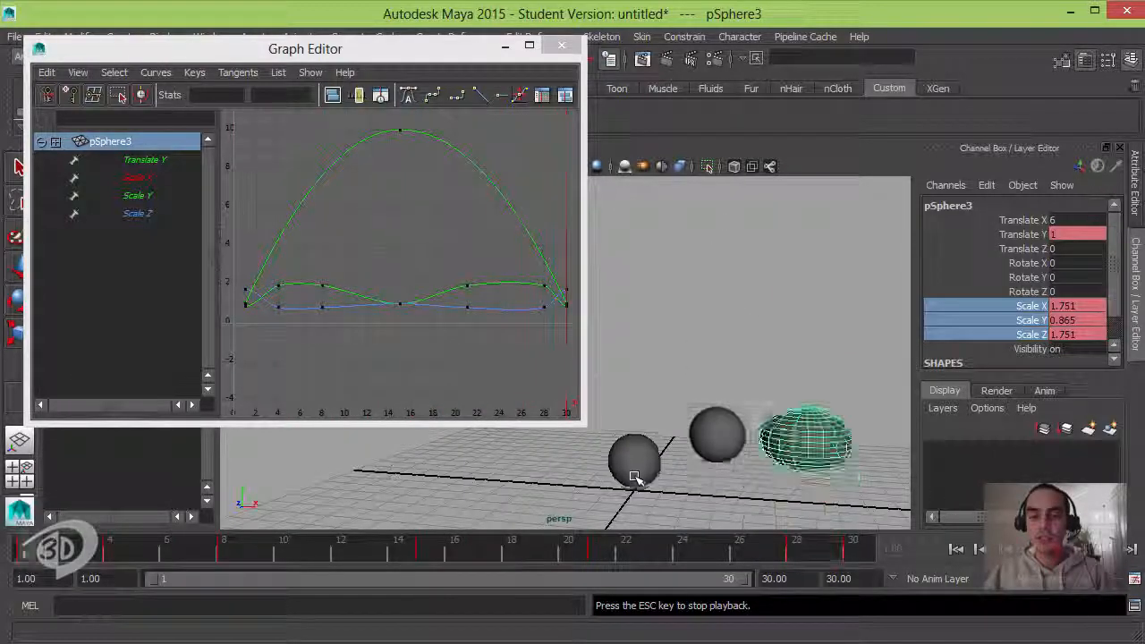
click(873, 460)
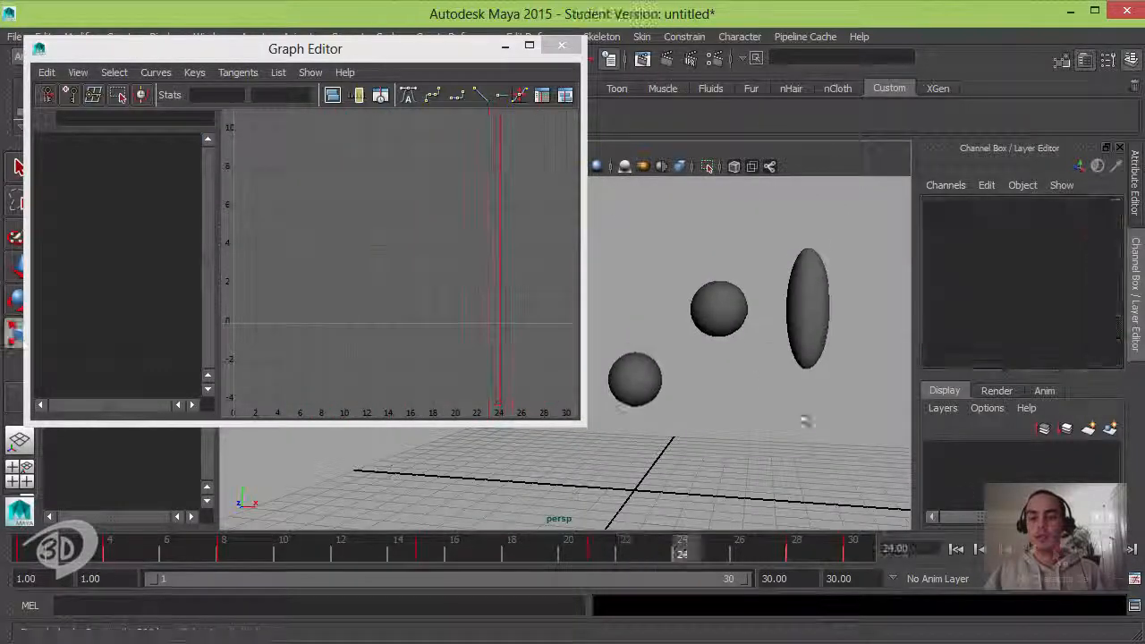
click(800, 334)
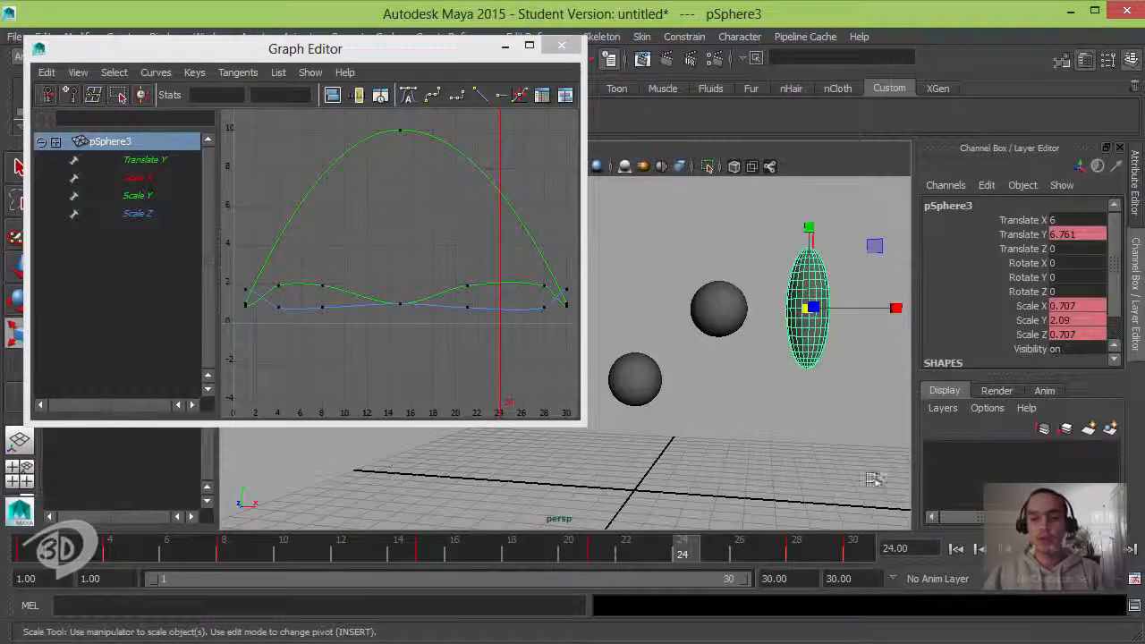
click(1056, 549)
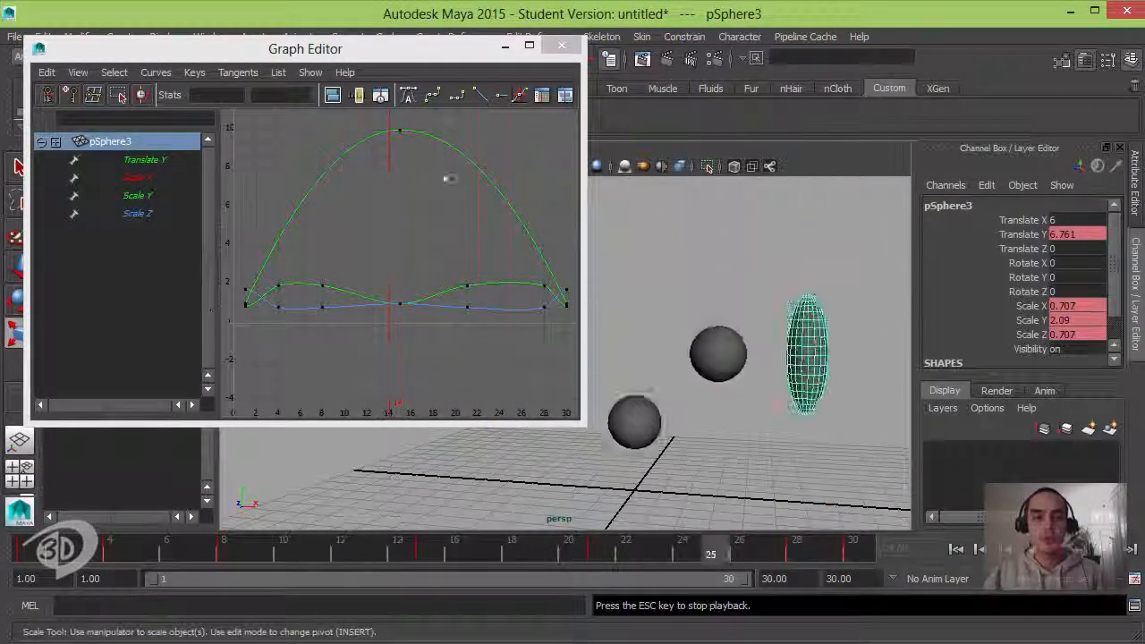